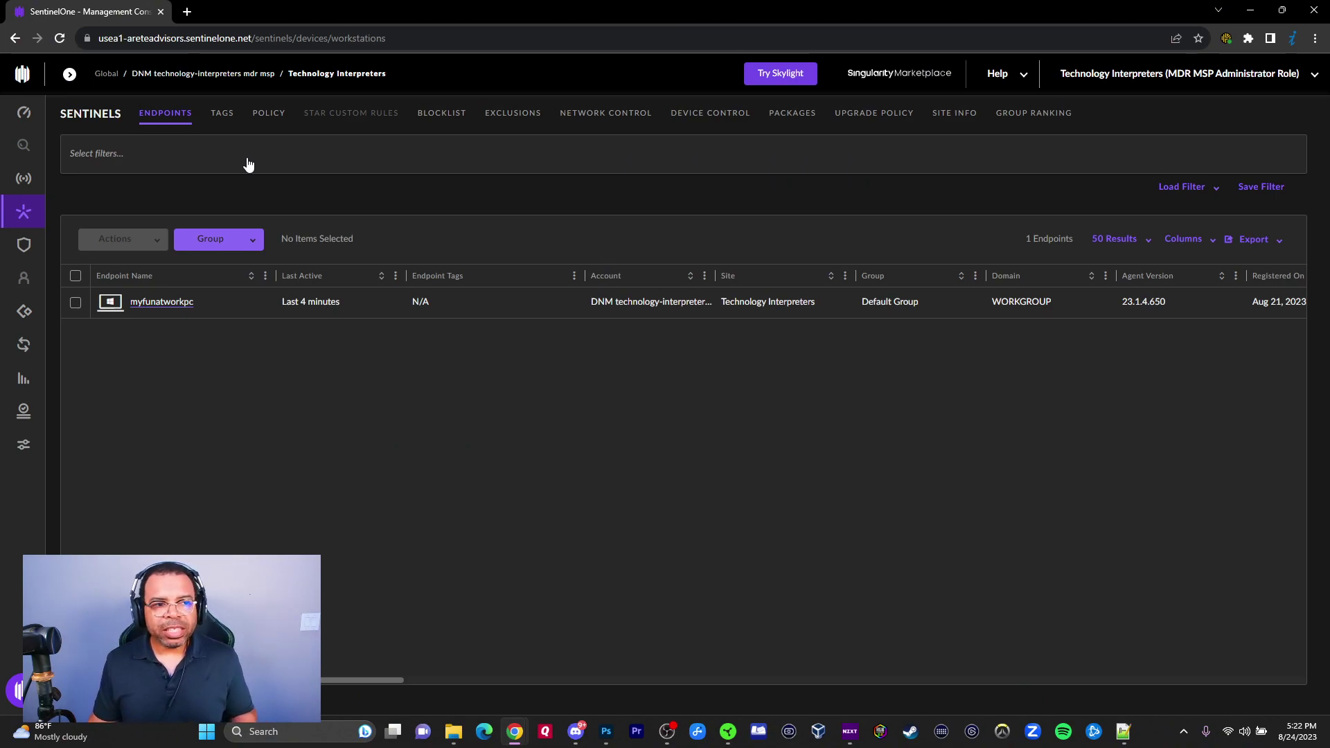
Step: Expand the Technology Interpreters site tree and open its Default Group with the single workstation
{"action": "left_click", "coordinate": [69, 74]}
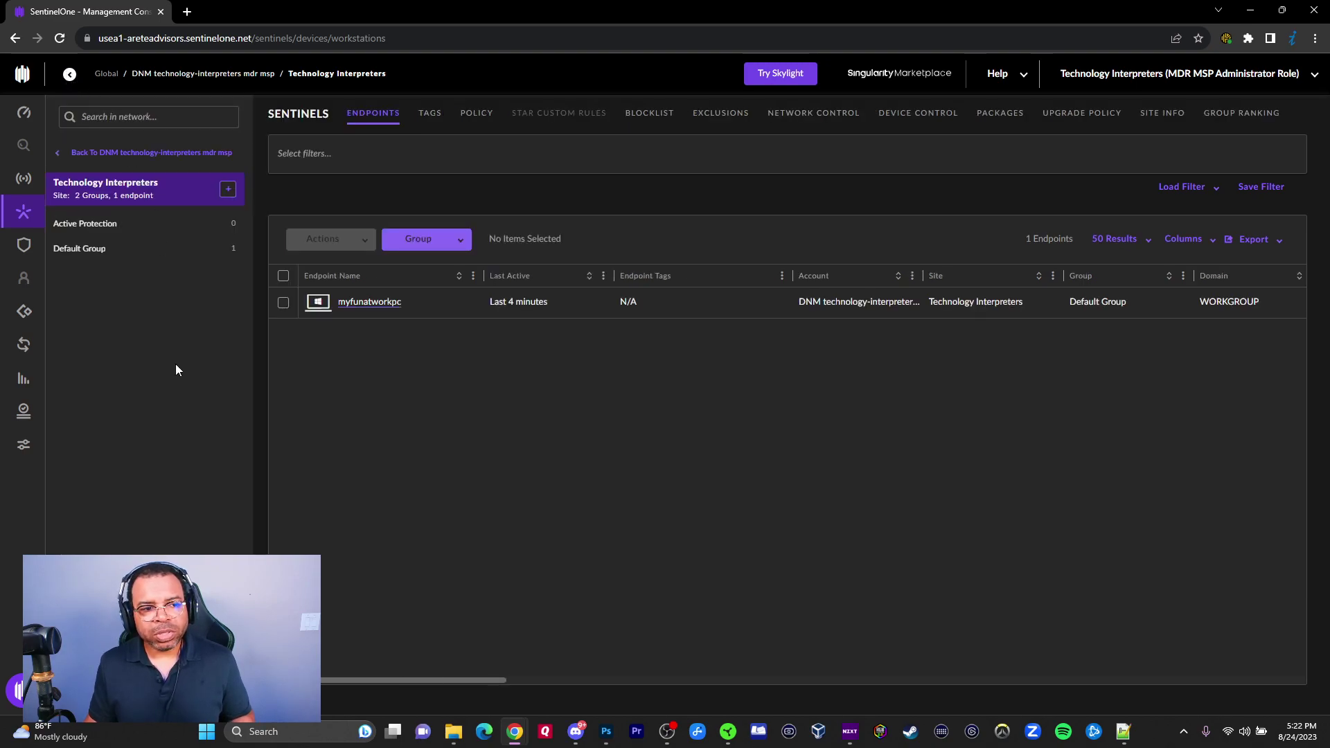
{"action": "left_click", "coordinate": [185, 252]}
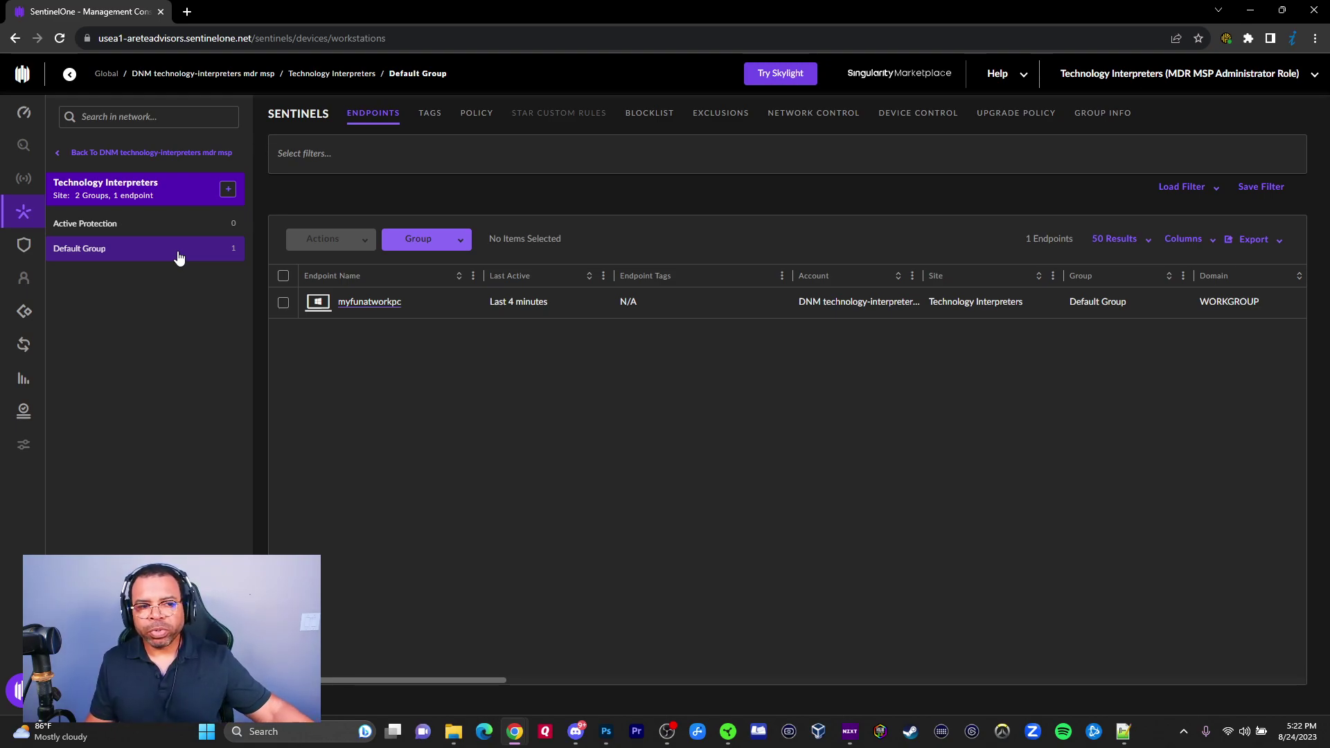
Step: Review the Default Group's policy, then switch to the Active Protection group's inherited policy
{"action": "left_click", "coordinate": [470, 121]}
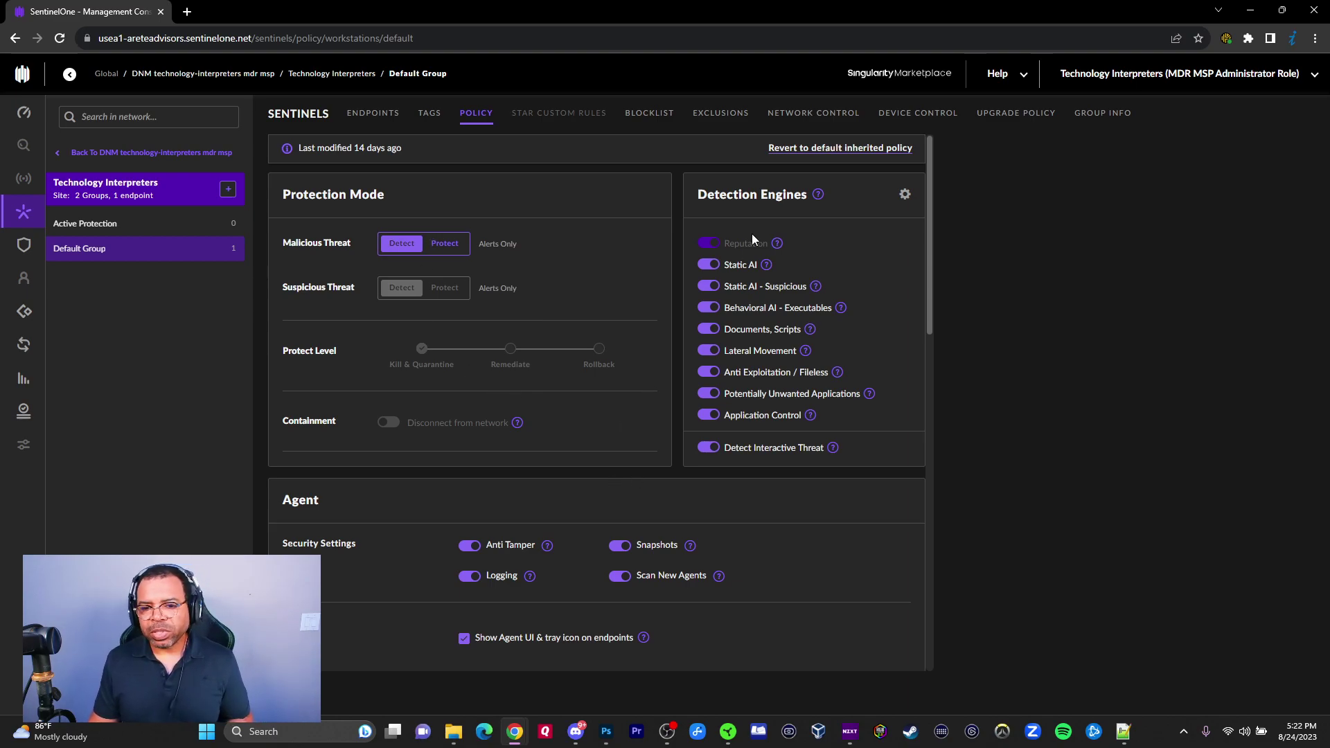
{"action": "scroll", "coordinate": [633, 425], "scroll_direction": "down", "scroll_amount": 10}
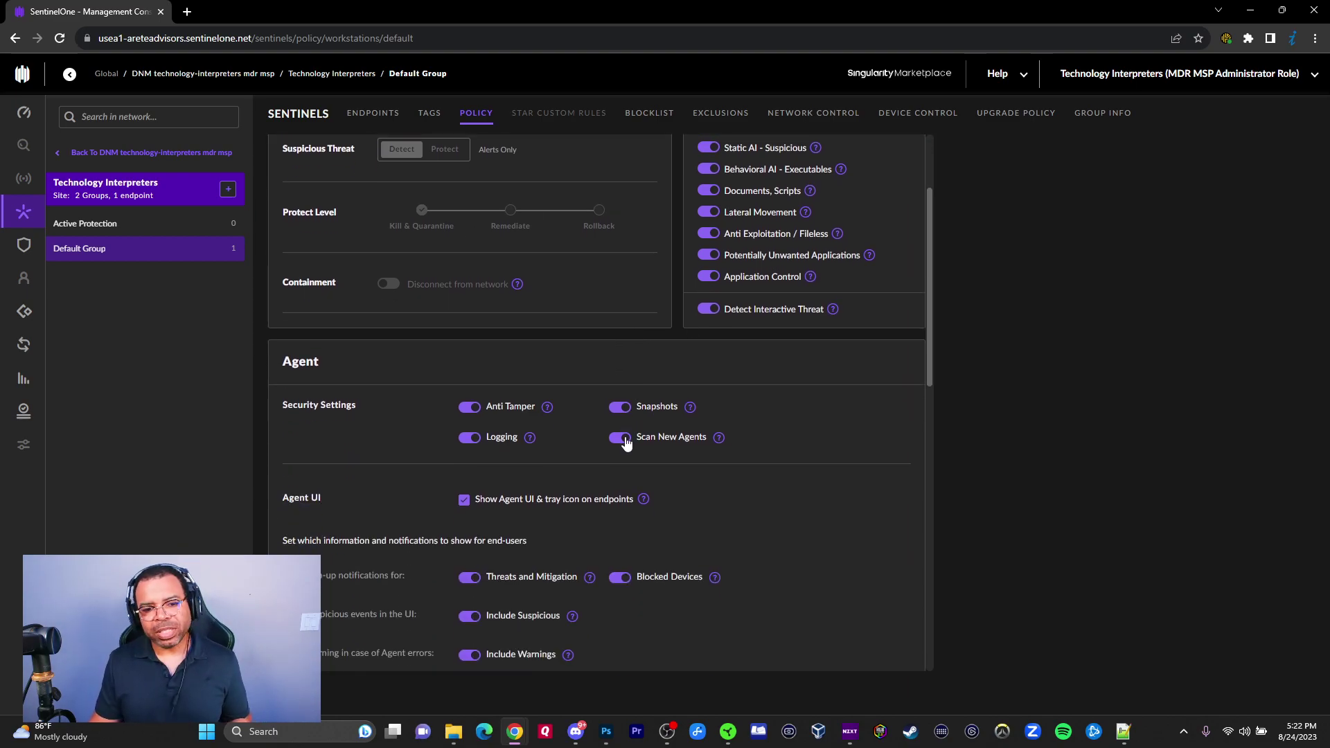
{"action": "scroll", "coordinate": [617, 431], "scroll_direction": "up", "scroll_amount": 10}
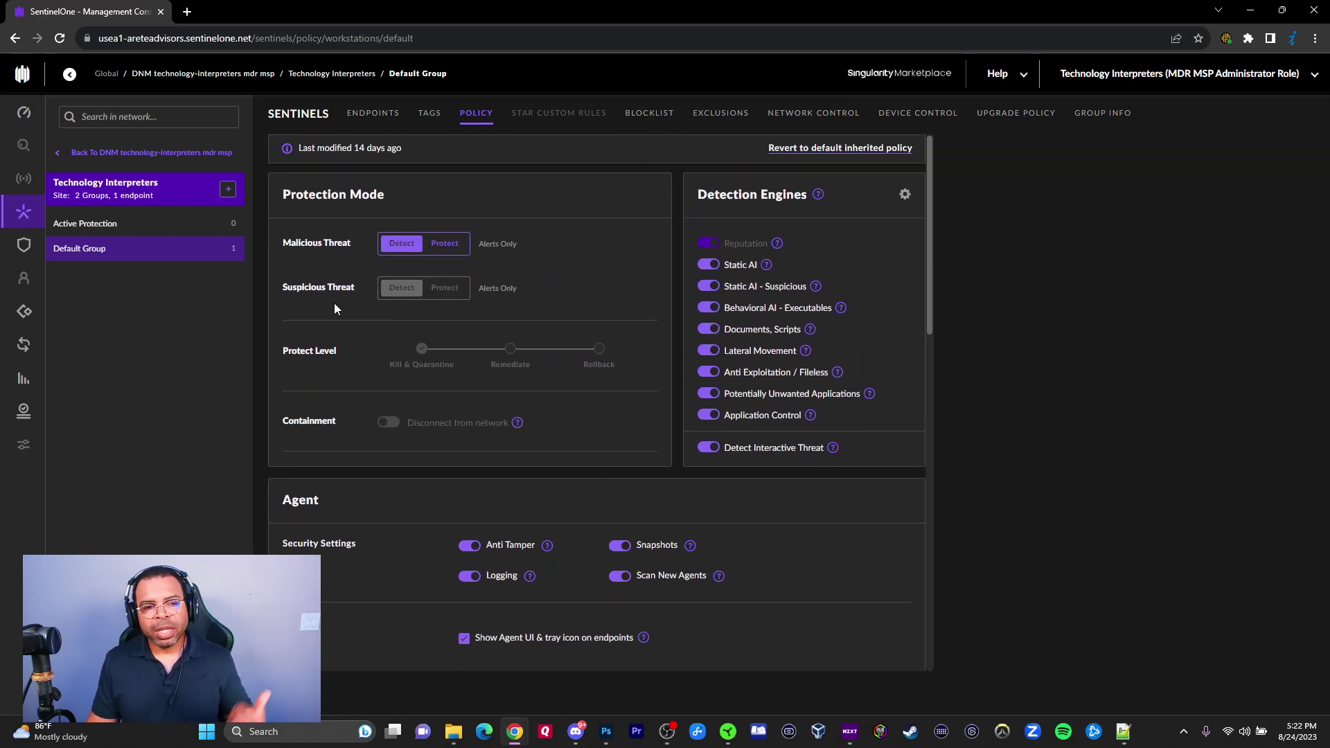
{"action": "left_click", "coordinate": [96, 232]}
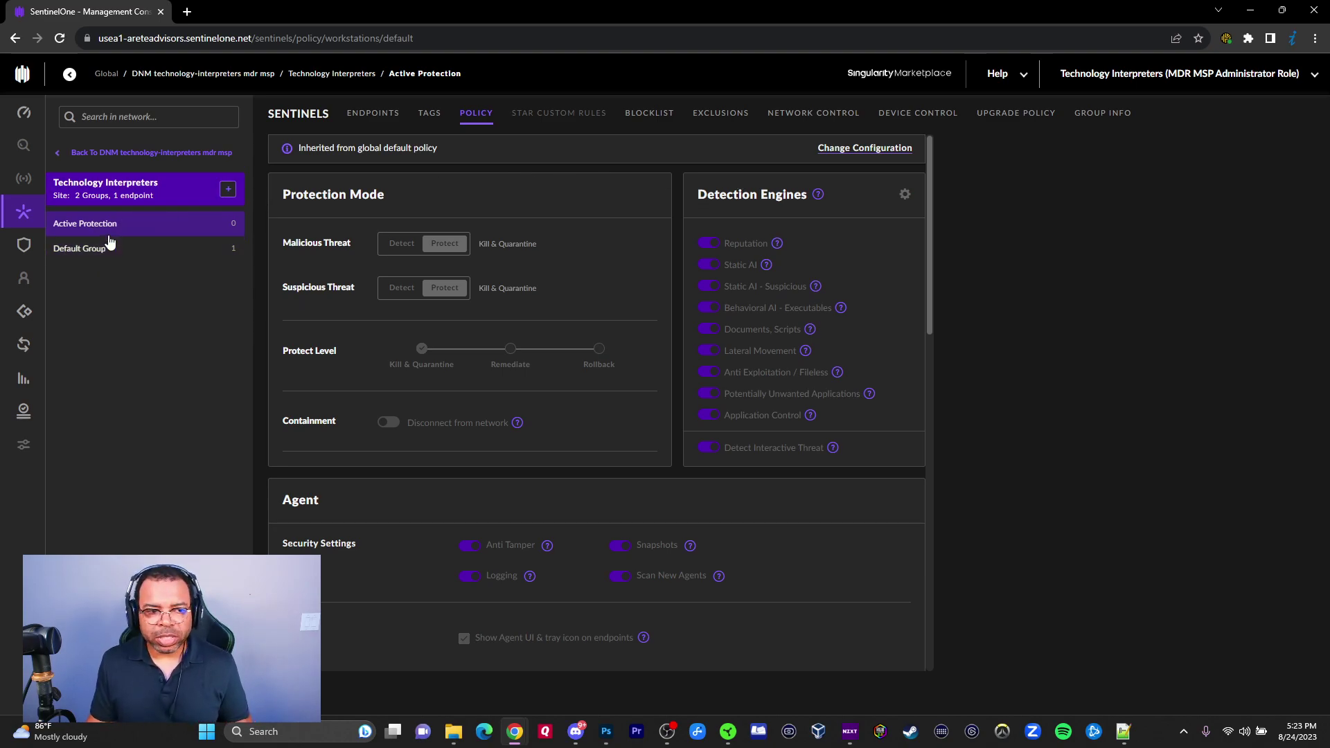
Step: Give Active Protection its own configuration instead of the global default, set to Protect for malicious threats
{"action": "left_click", "coordinate": [860, 149]}
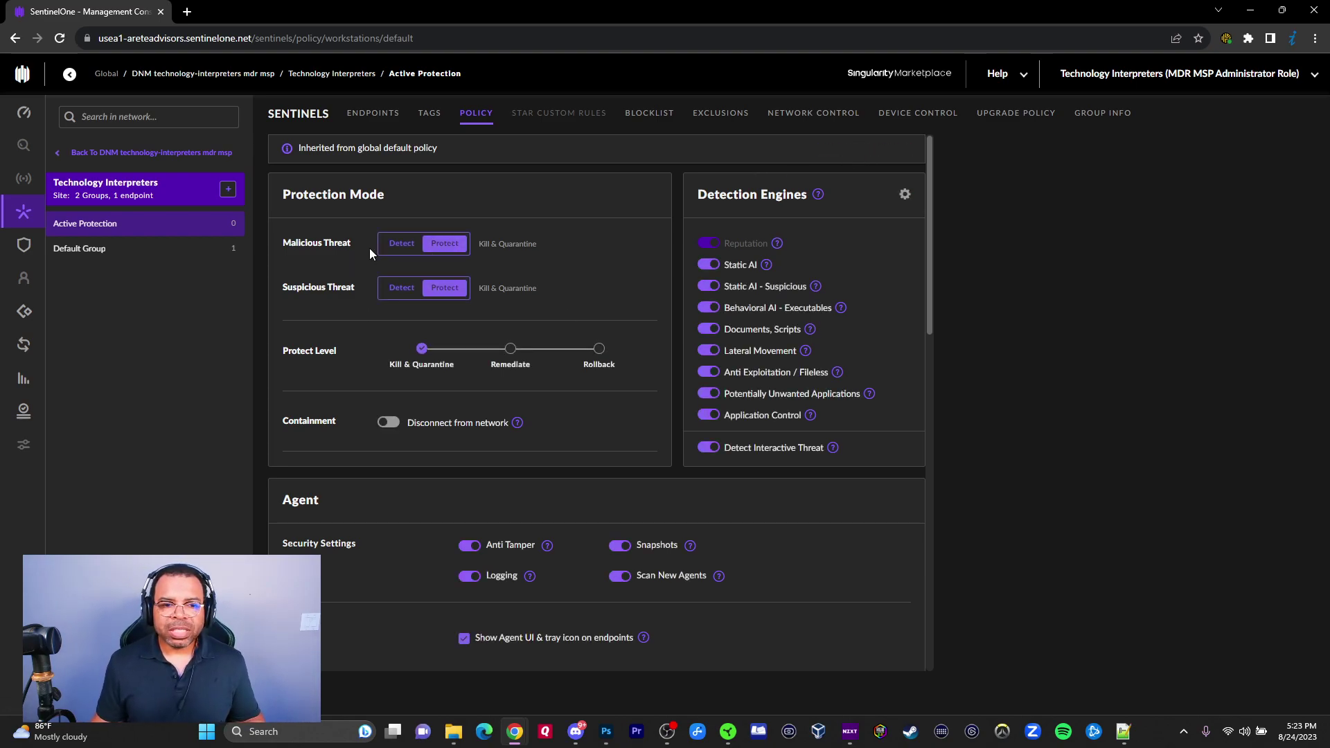
{"action": "left_click", "coordinate": [447, 245]}
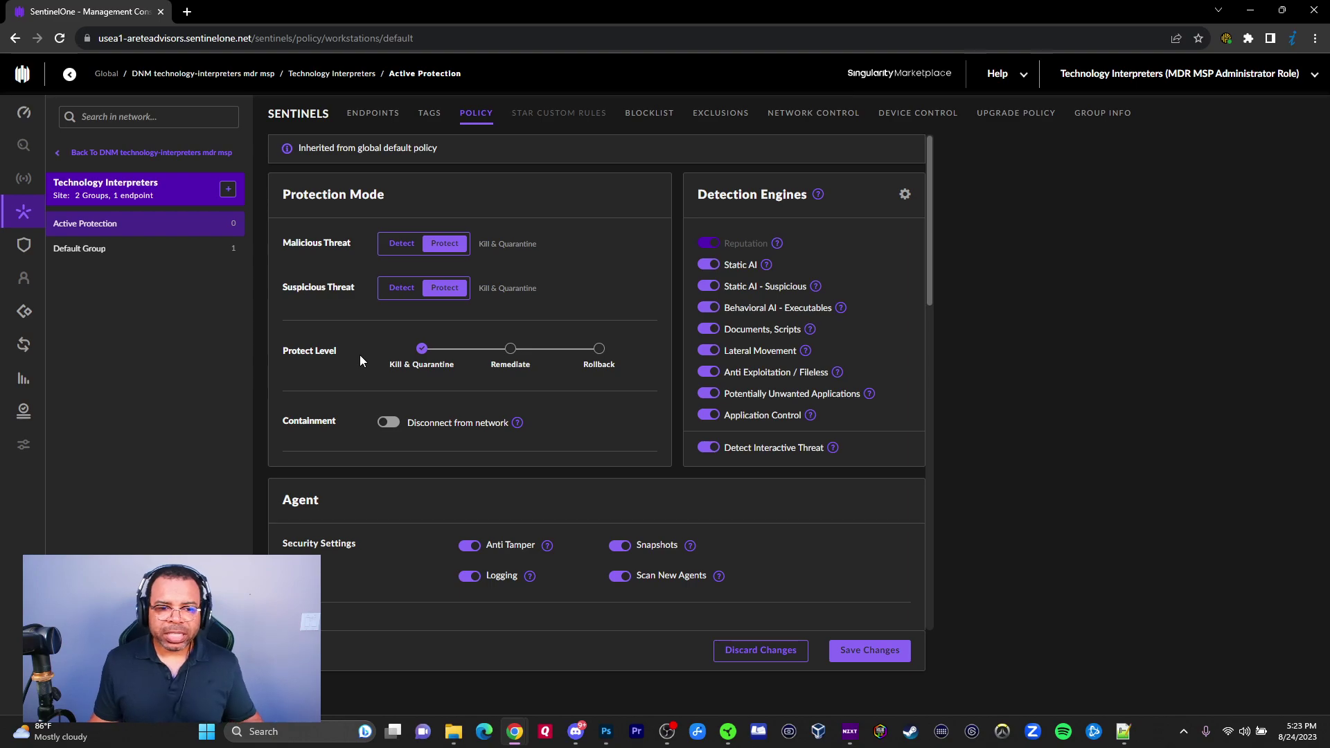
Step: Extend the protect level through Remediate and Rollback, reselecting both after a reset to Kill & Quarantine
{"action": "left_click", "coordinate": [510, 349]}
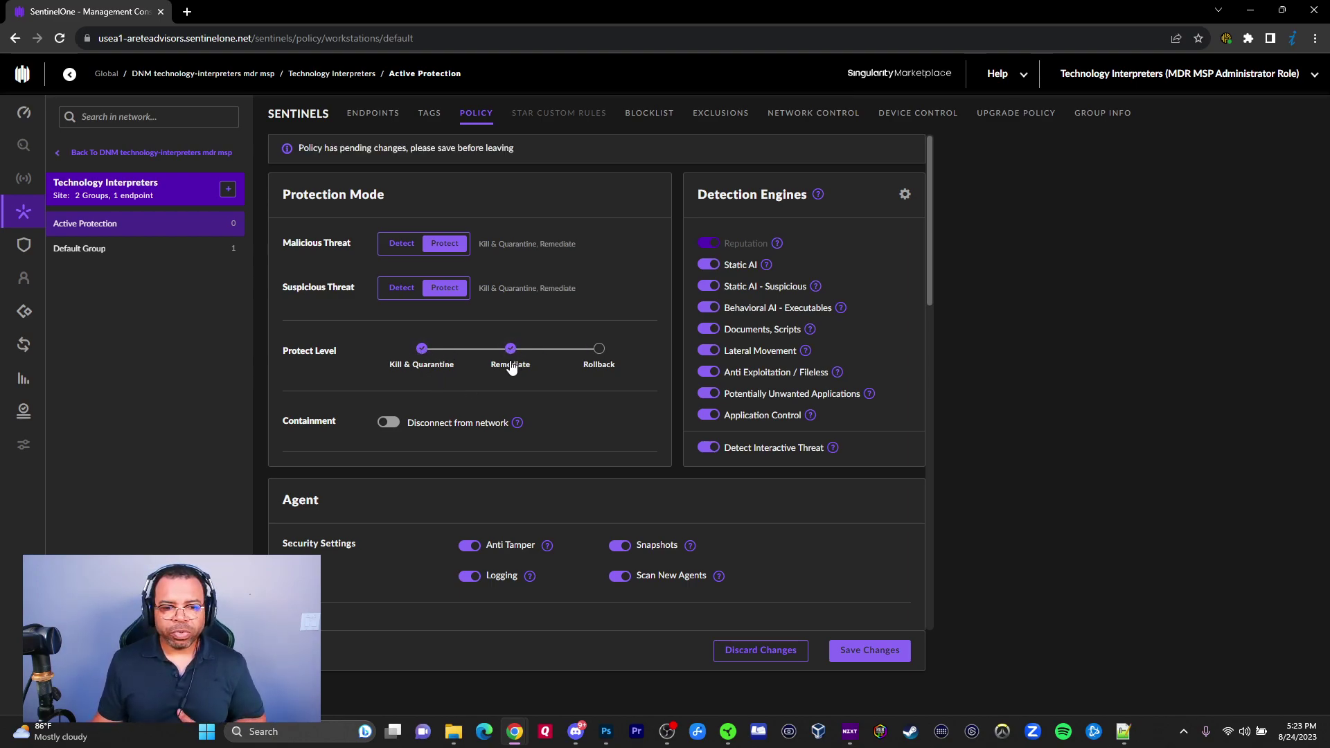
{"action": "left_click", "coordinate": [599, 348]}
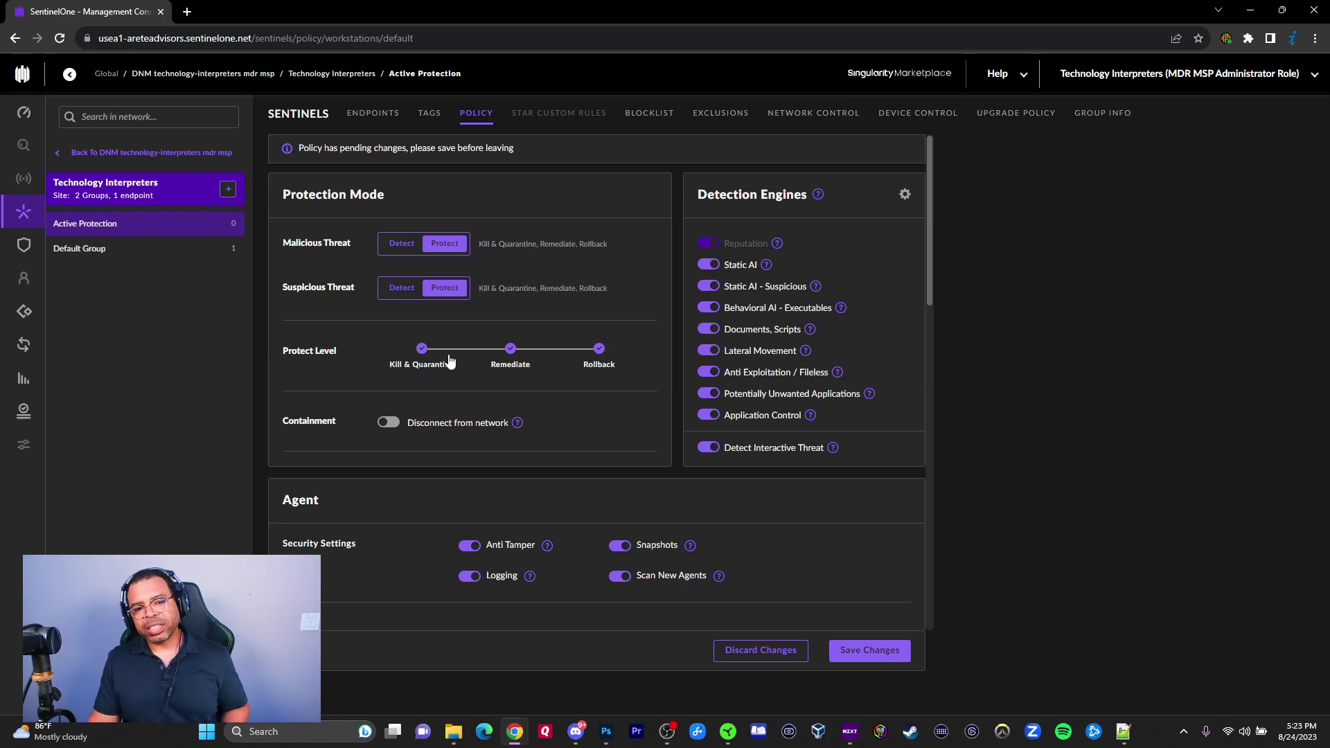
{"action": "left_click", "coordinate": [420, 351]}
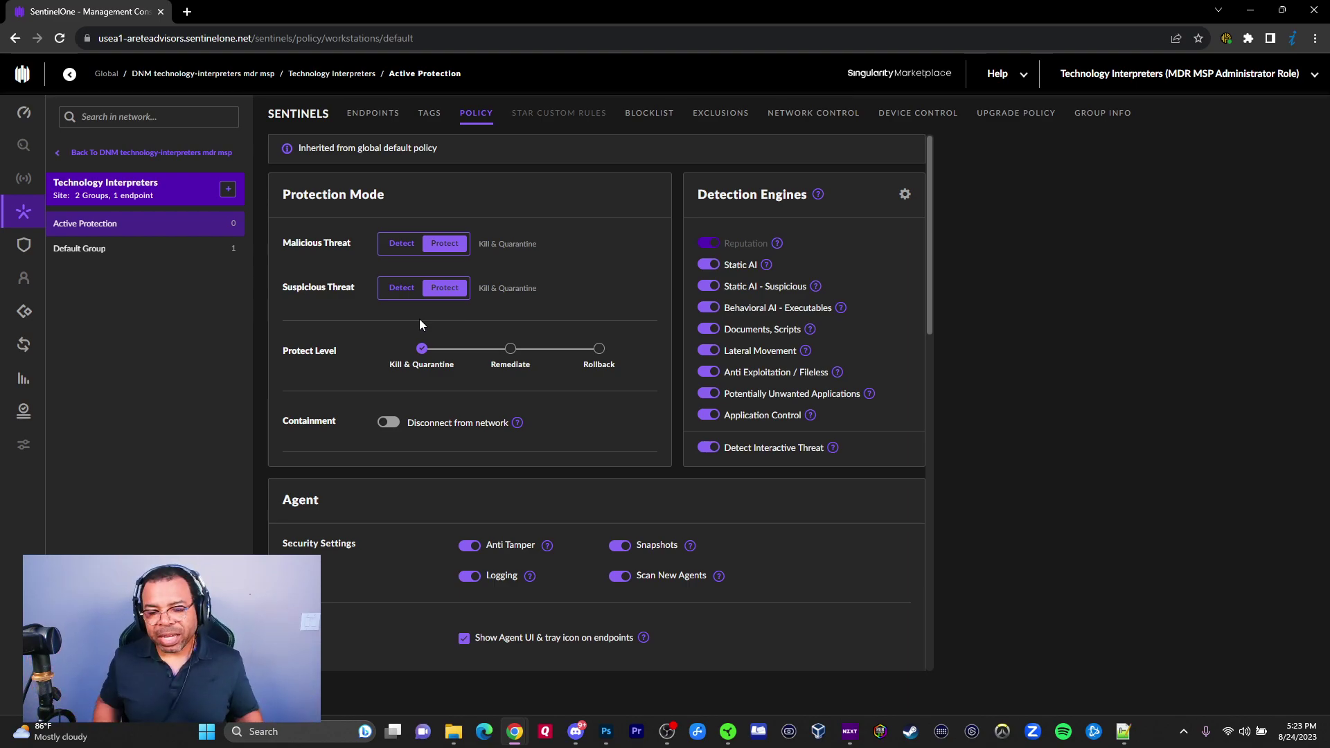
{"action": "left_click", "coordinate": [513, 349]}
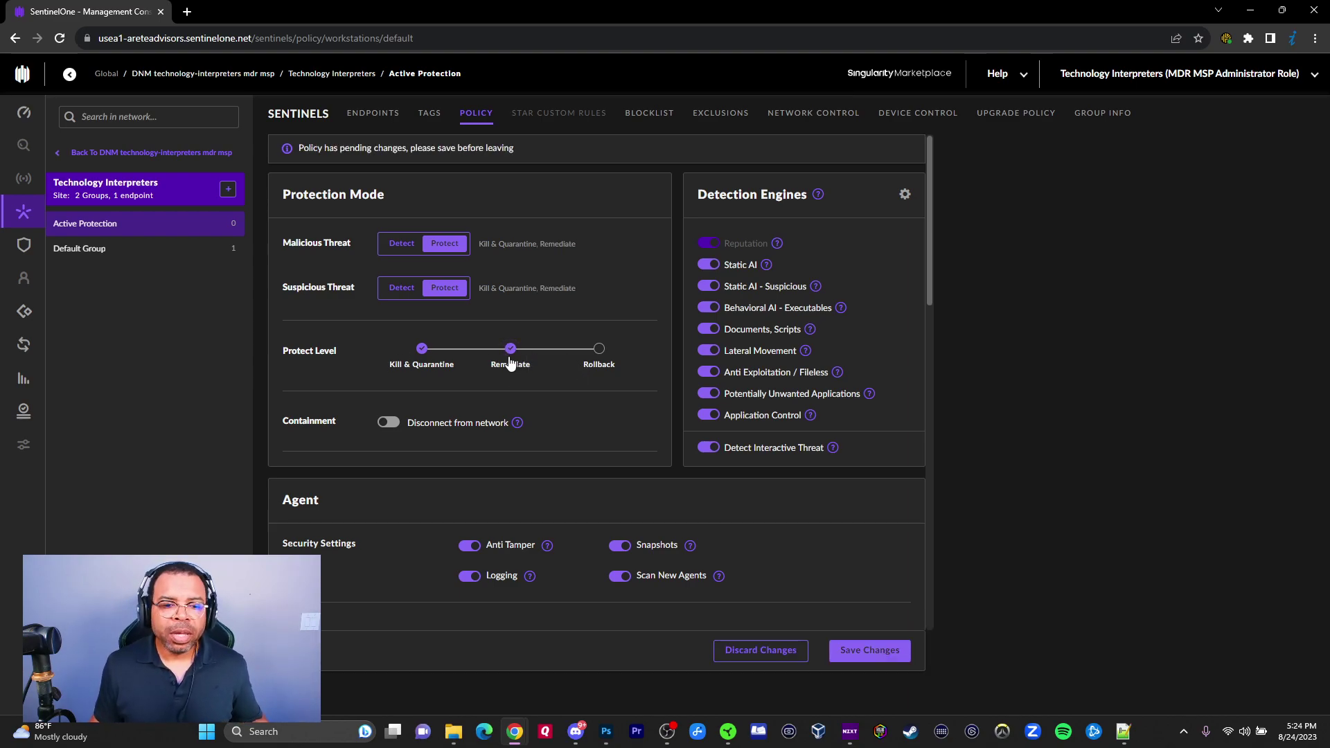
{"action": "left_click", "coordinate": [599, 350]}
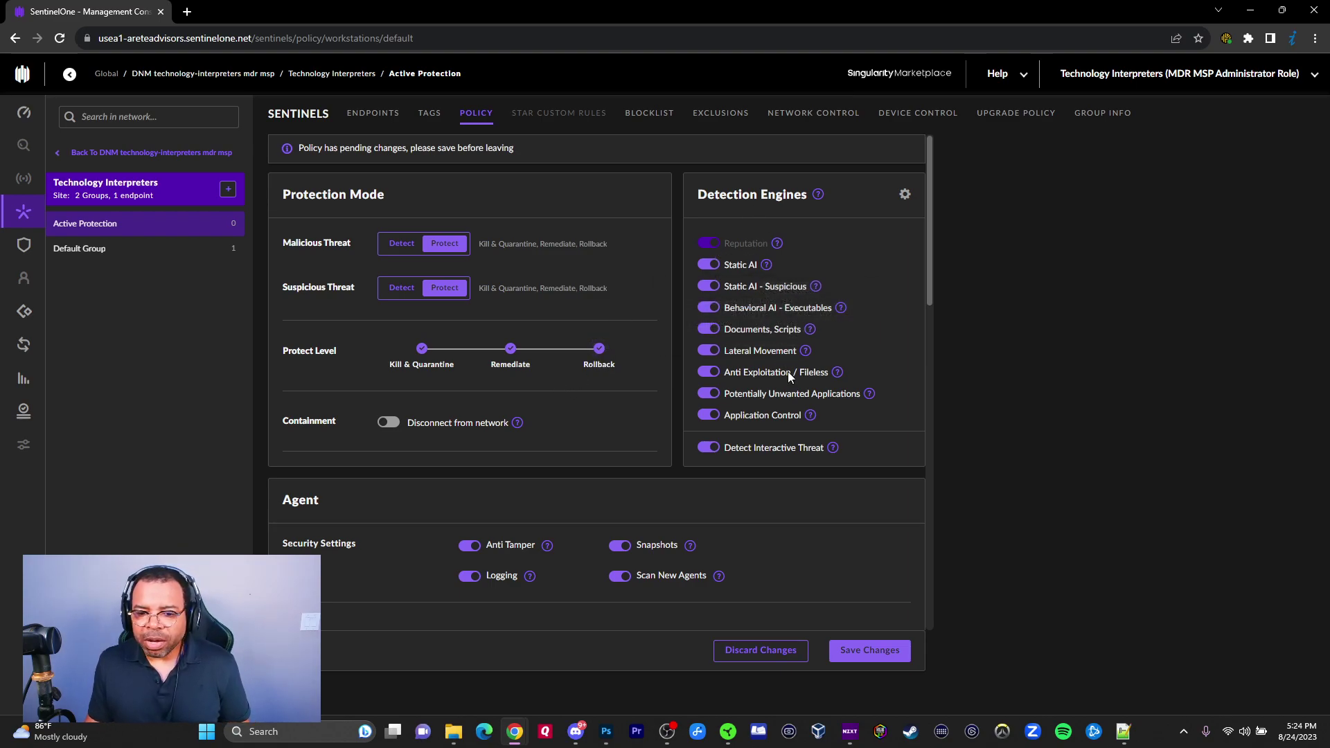
{"action": "scroll", "coordinate": [561, 372], "scroll_direction": "down", "scroll_amount": 1}
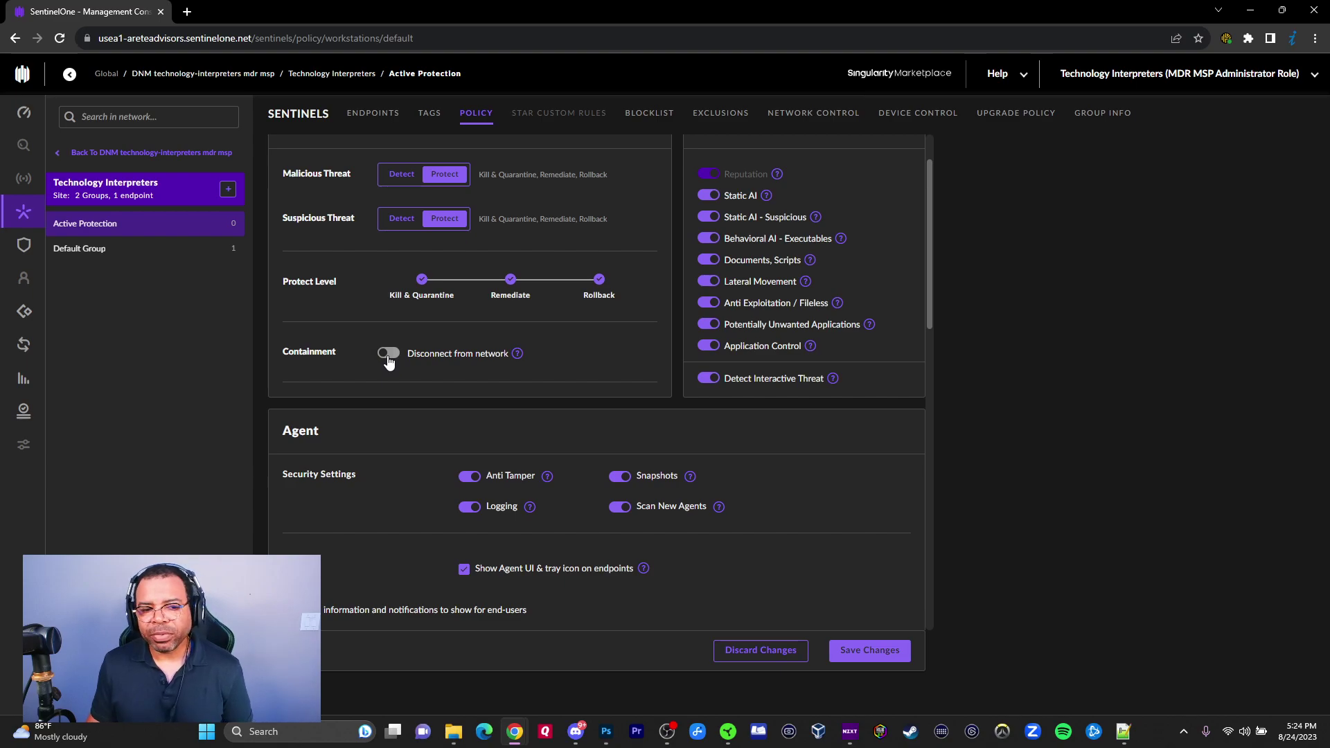
{"action": "mouse_move", "coordinate": [519, 357]}
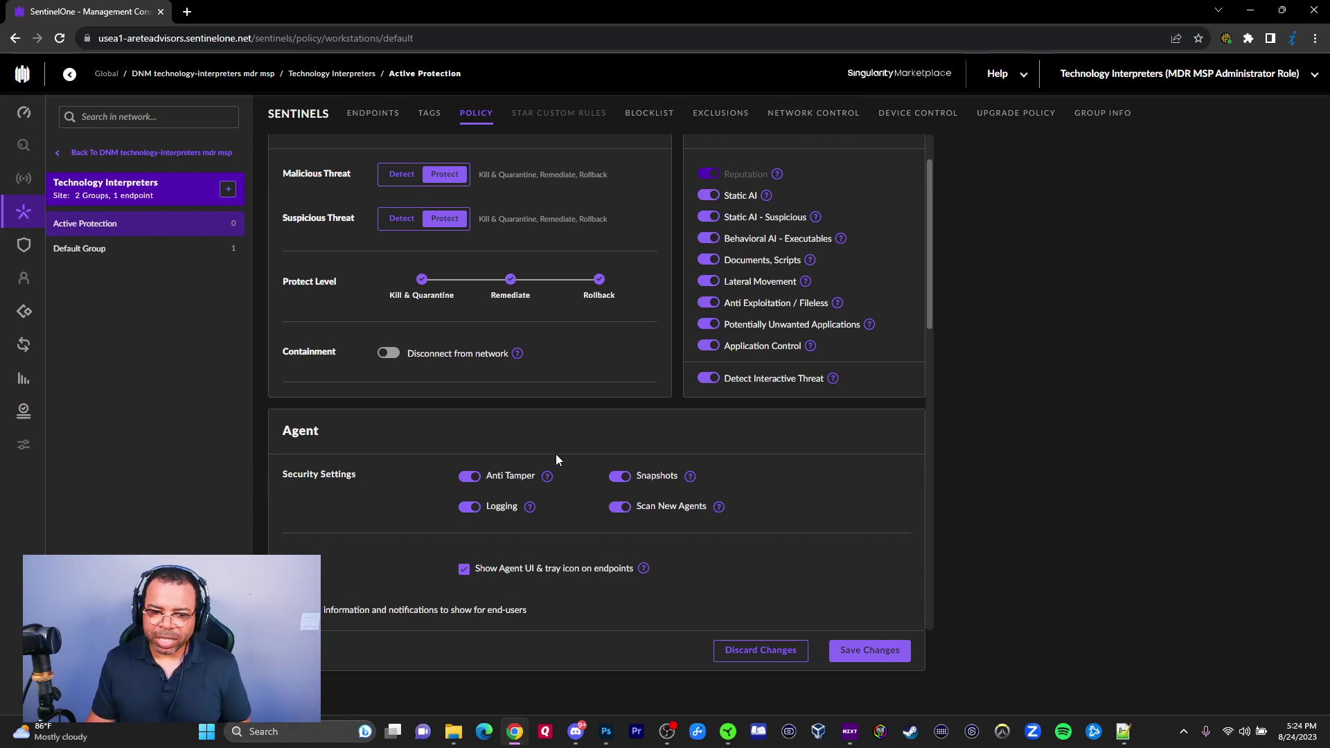
{"action": "scroll", "coordinate": [414, 426], "scroll_direction": "down", "scroll_amount": 1}
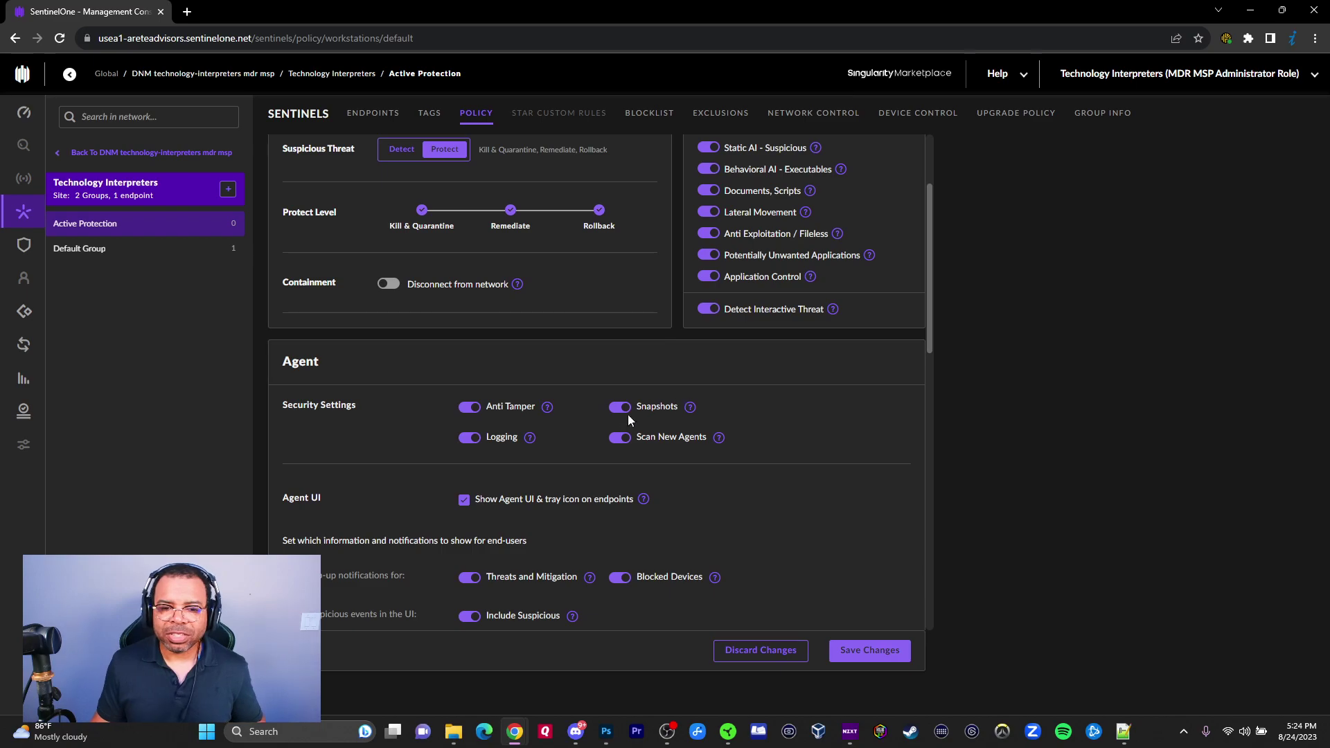
{"action": "mouse_move", "coordinate": [689, 413]}
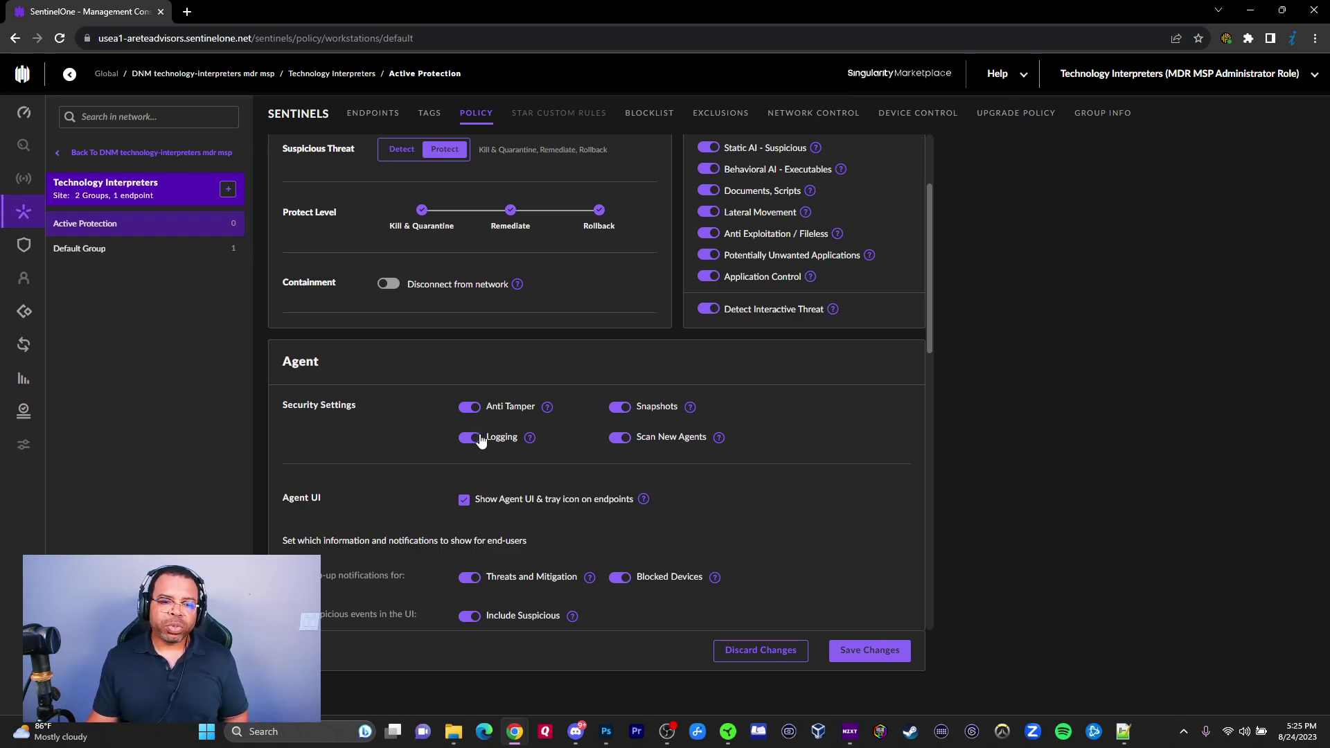
{"action": "mouse_move", "coordinate": [530, 444]}
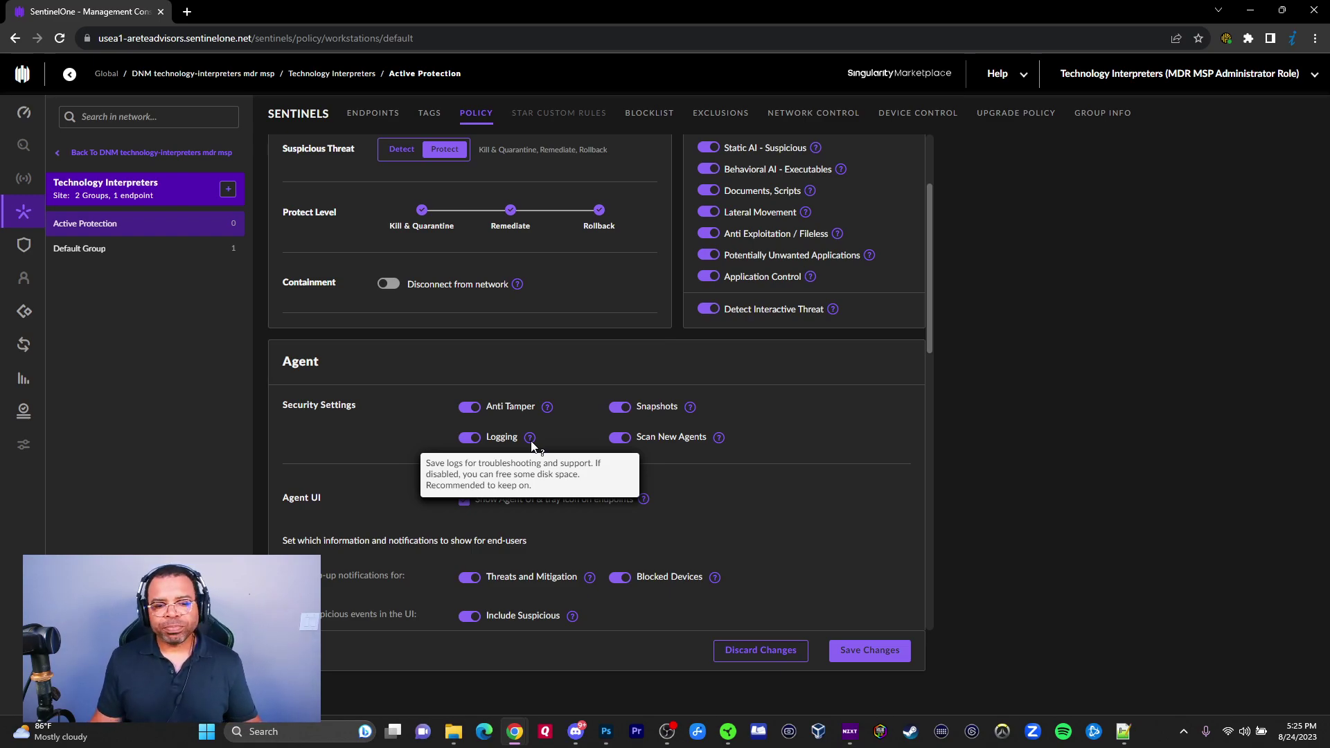
{"action": "mouse_move", "coordinate": [718, 438]}
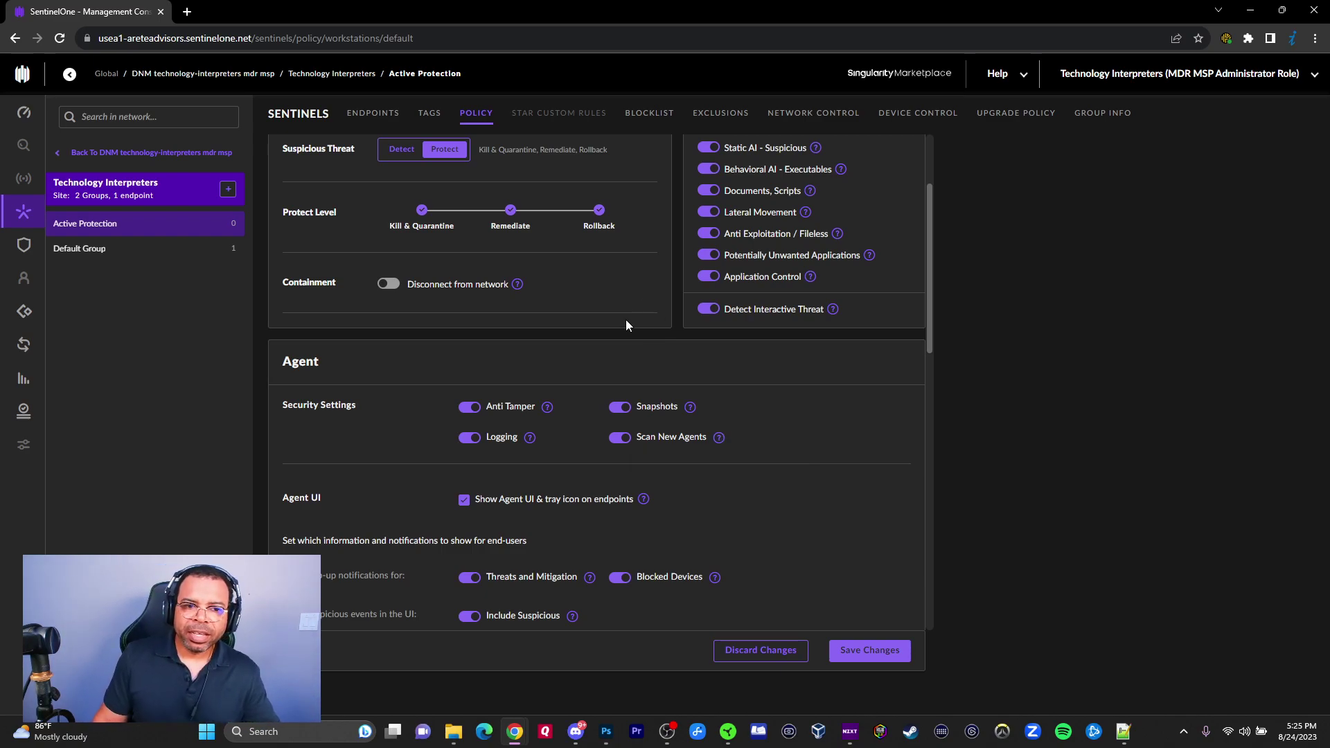
{"action": "scroll", "coordinate": [416, 228], "scroll_direction": "up", "scroll_amount": 2}
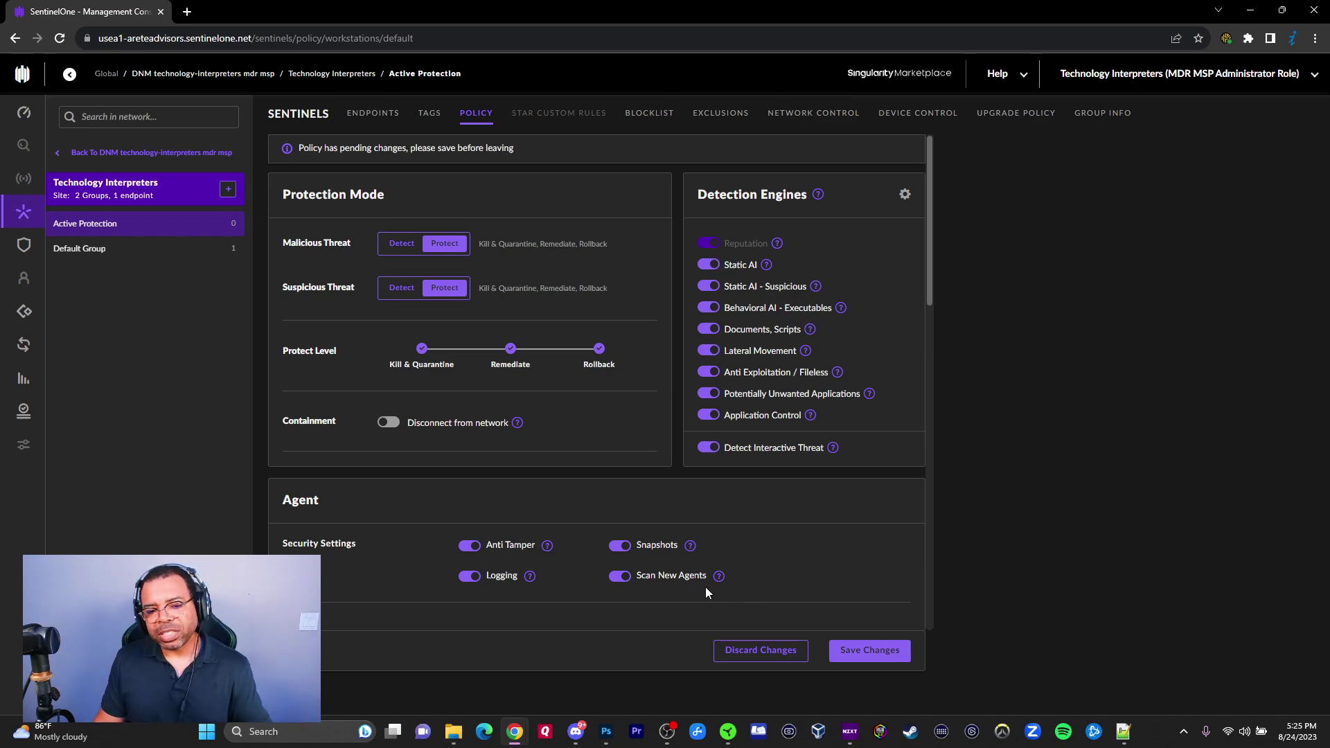
{"action": "scroll", "coordinate": [705, 593], "scroll_direction": "down", "scroll_amount": 3}
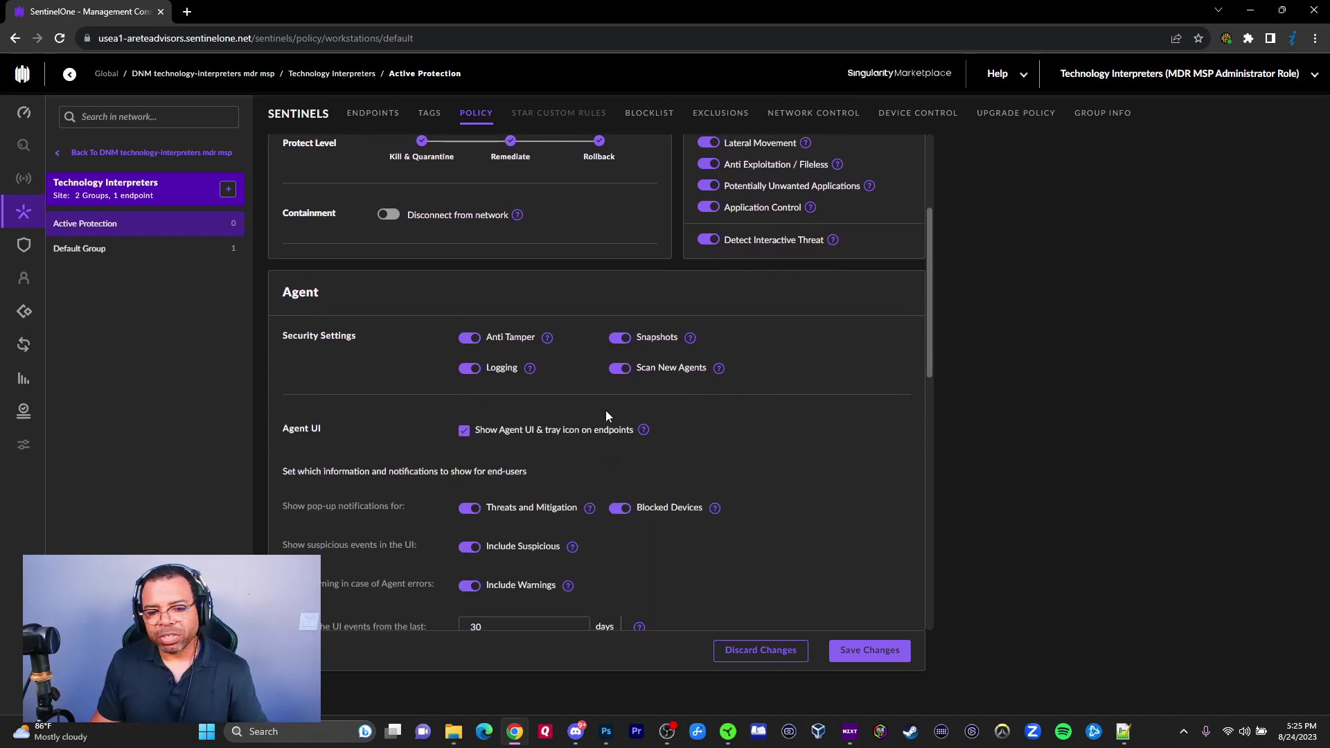
{"action": "scroll", "coordinate": [607, 418], "scroll_direction": "down", "scroll_amount": 1}
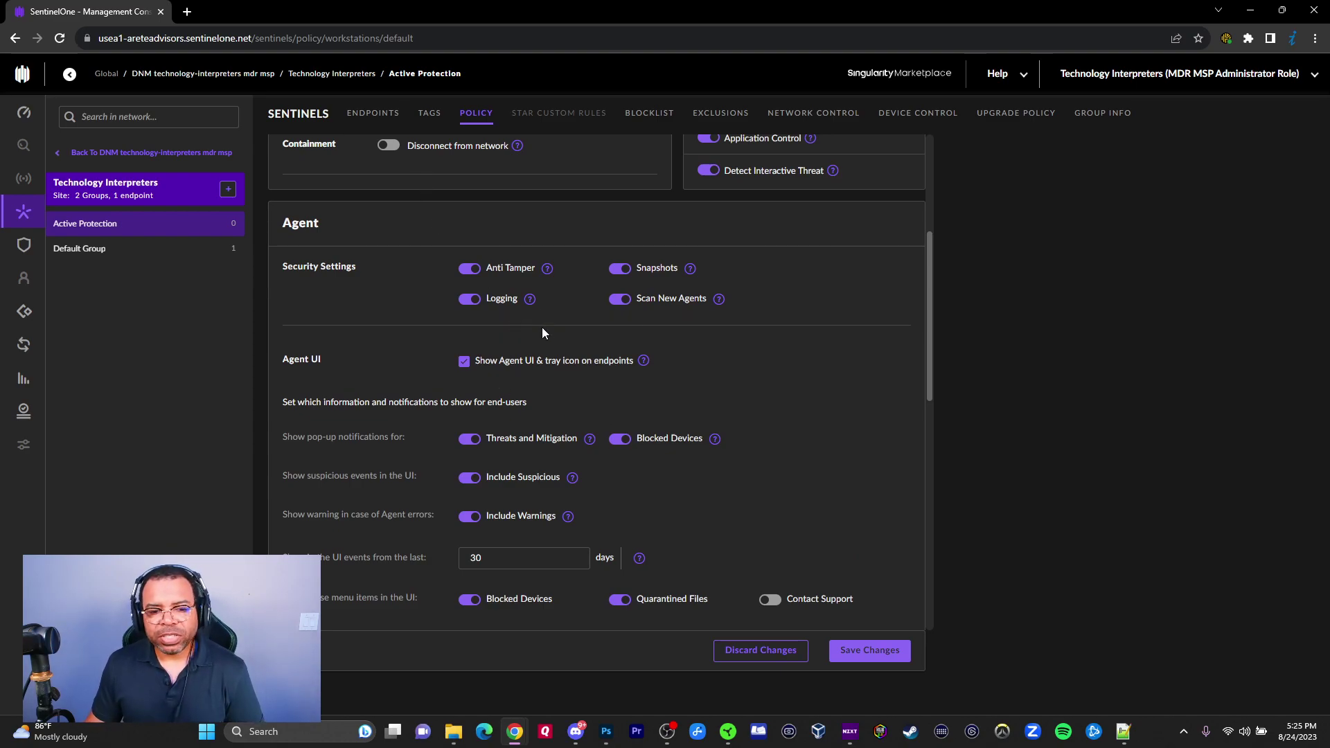
{"action": "scroll", "coordinate": [547, 339], "scroll_direction": "down", "scroll_amount": 1}
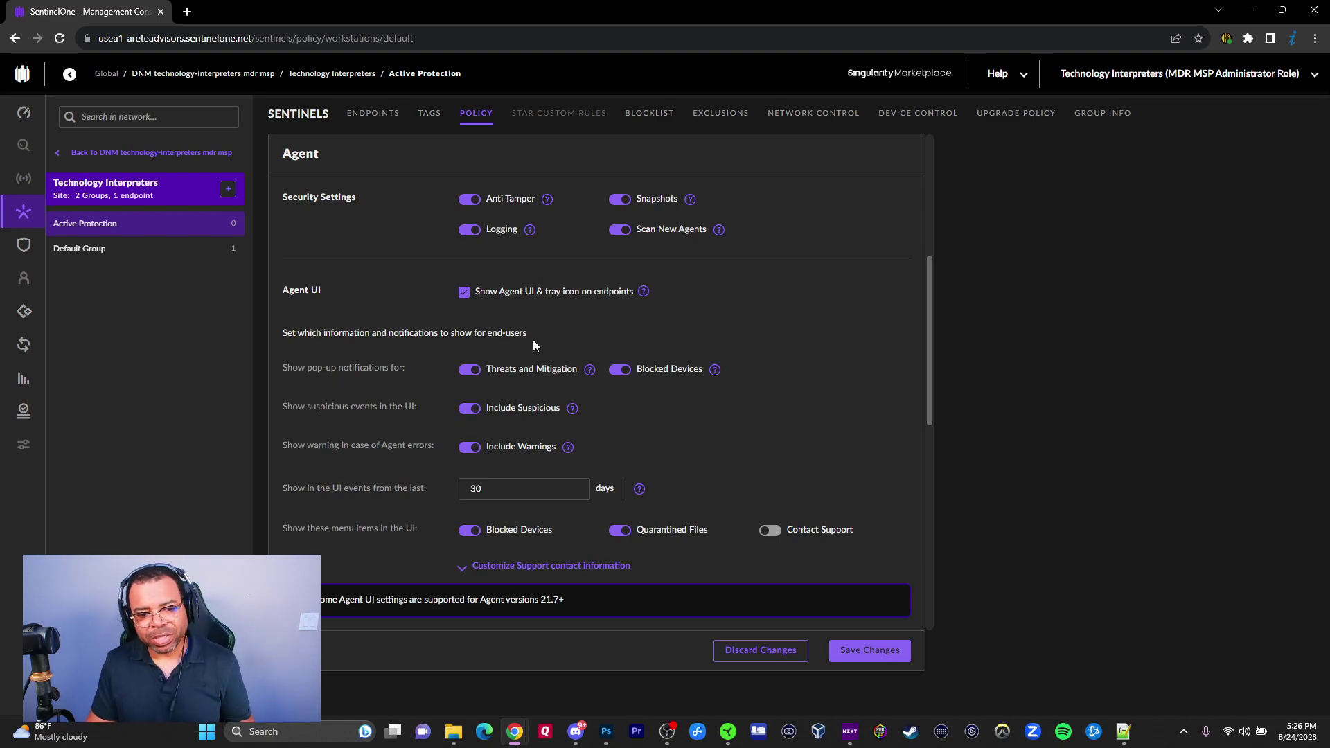
{"action": "scroll", "coordinate": [543, 342], "scroll_direction": "down", "scroll_amount": 1}
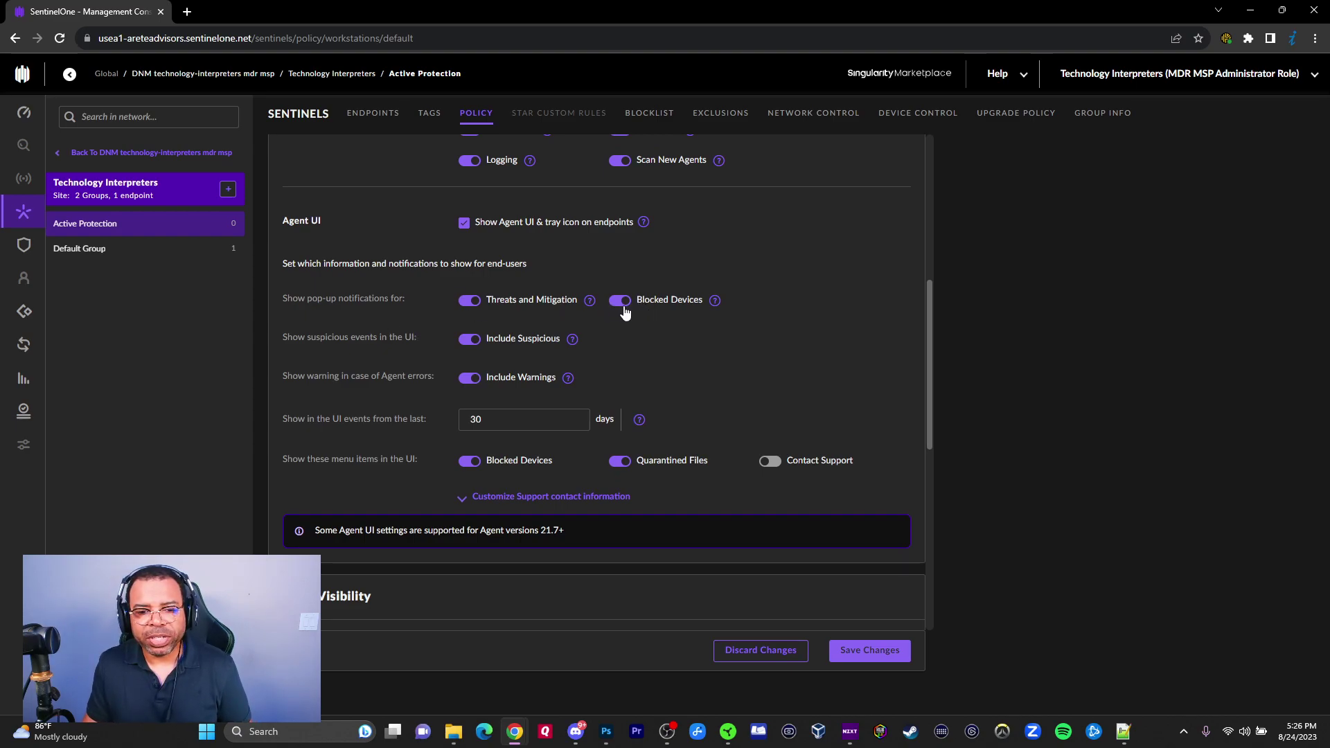
{"action": "mouse_move", "coordinate": [714, 300]}
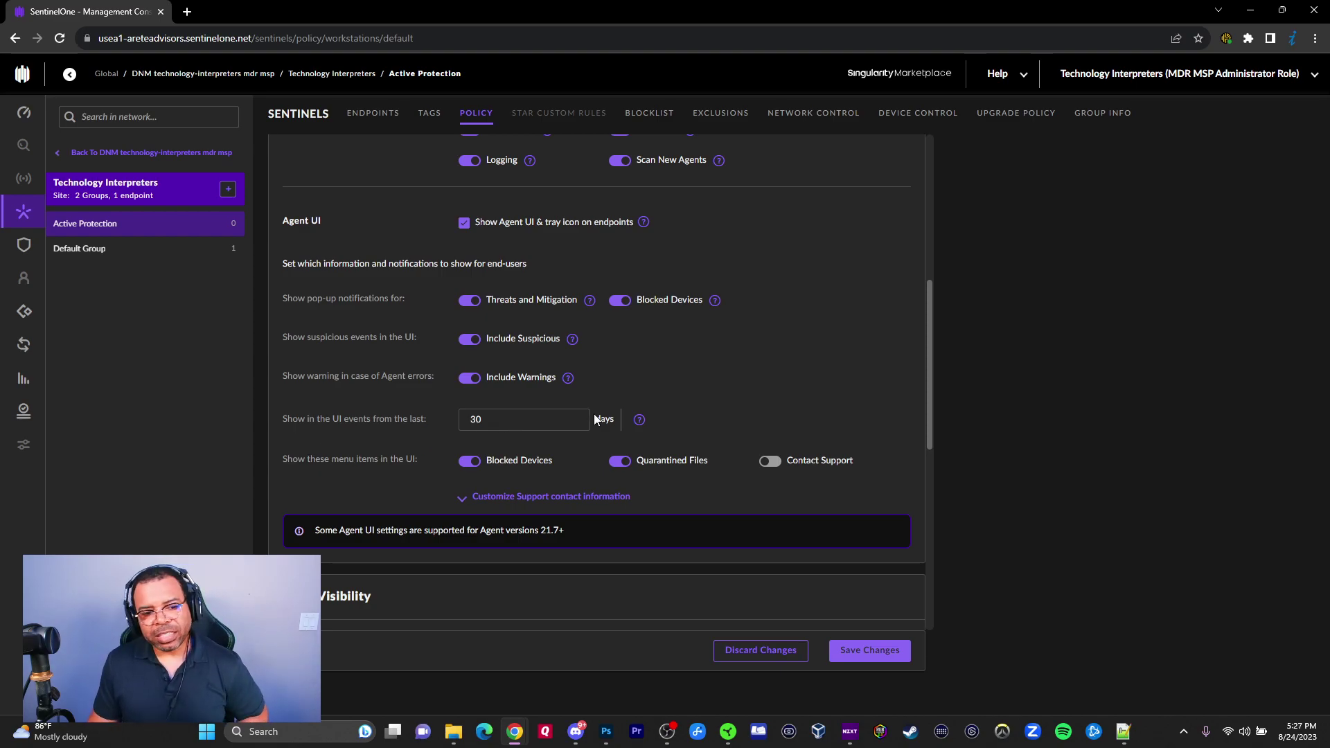
{"action": "scroll", "coordinate": [572, 462], "scroll_direction": "down", "scroll_amount": 1}
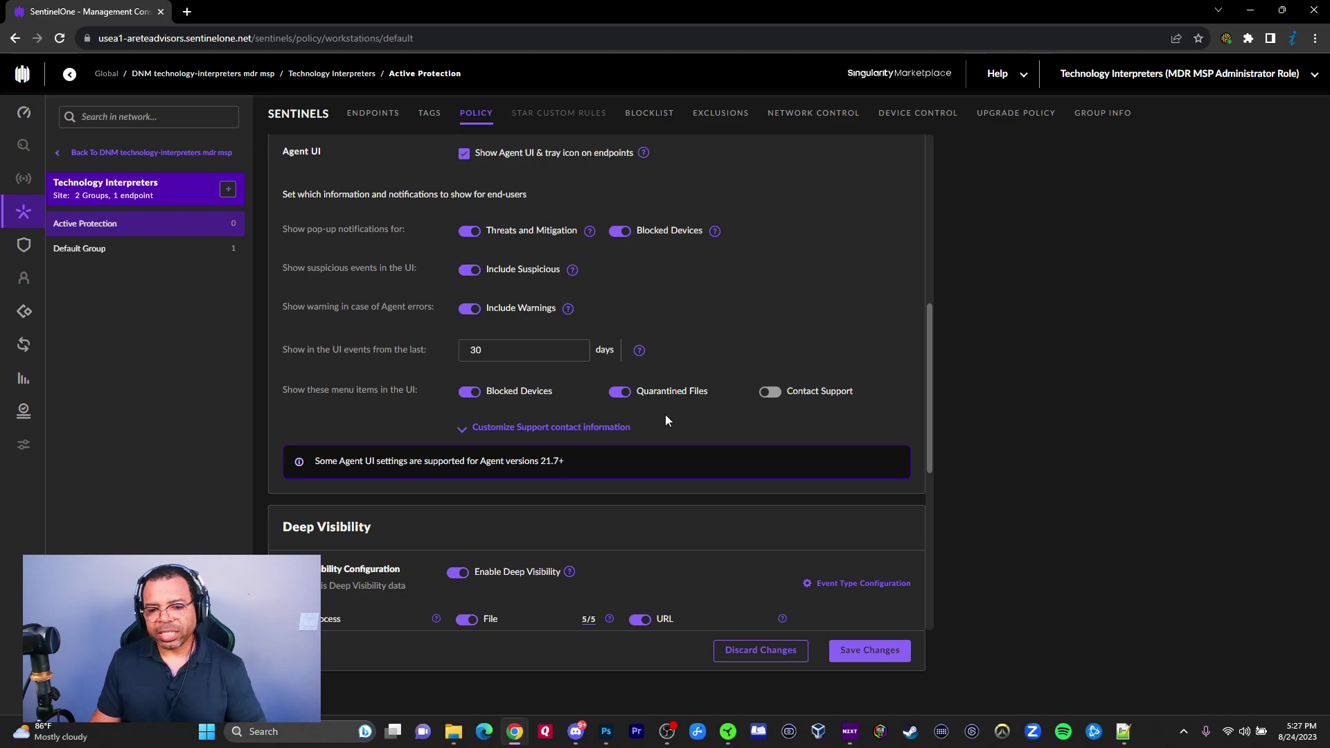
{"action": "left_click", "coordinate": [770, 393]}
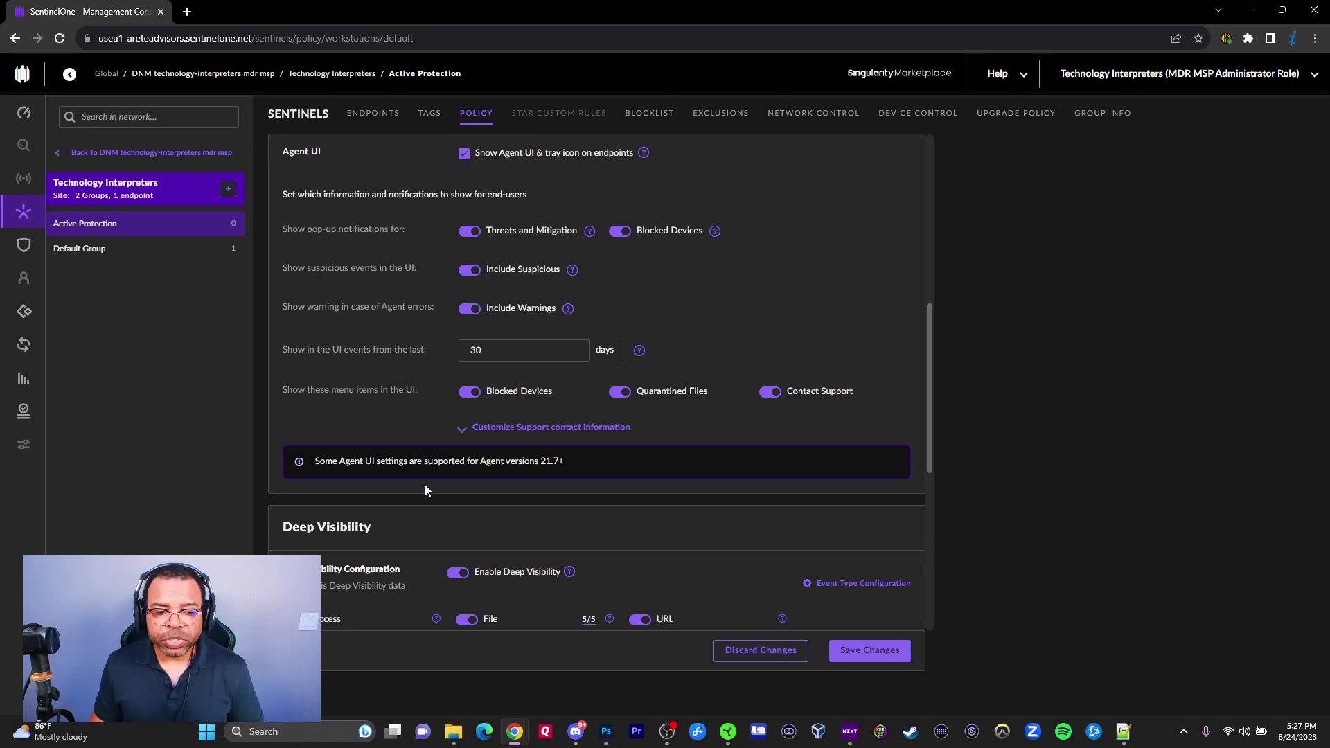
{"action": "scroll", "coordinate": [645, 450], "scroll_direction": "down", "scroll_amount": 3}
{"action": "scroll", "coordinate": [774, 350], "scroll_direction": "up", "scroll_amount": 2}
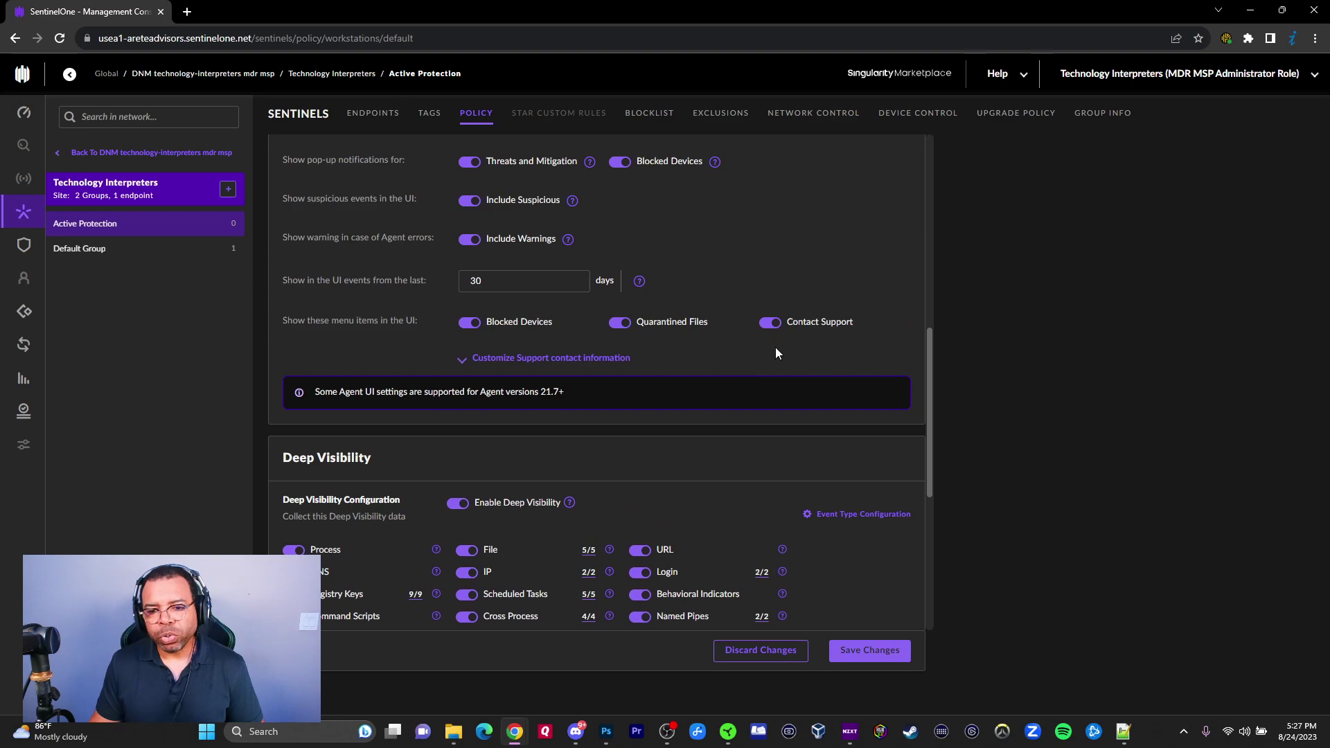
{"action": "scroll", "coordinate": [752, 320], "scroll_direction": "down", "scroll_amount": 3}
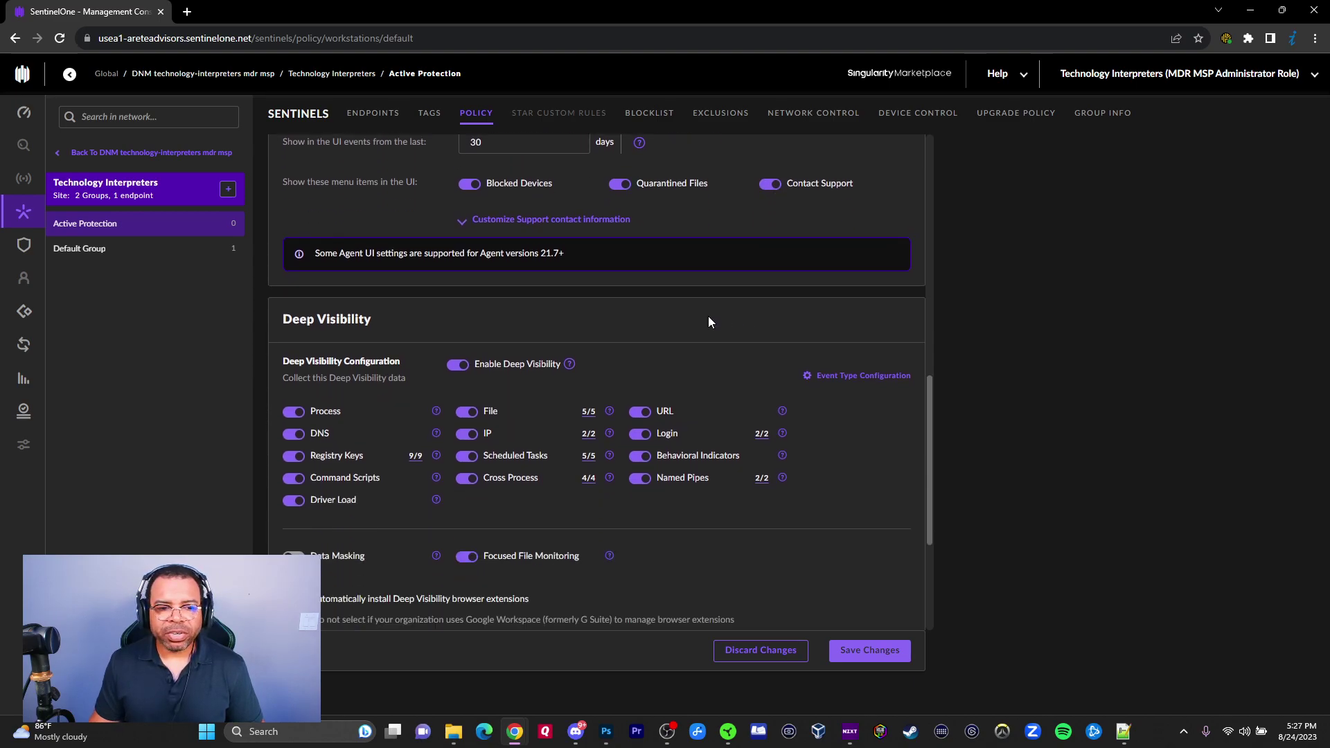
{"action": "scroll", "coordinate": [681, 321], "scroll_direction": "down", "scroll_amount": 1}
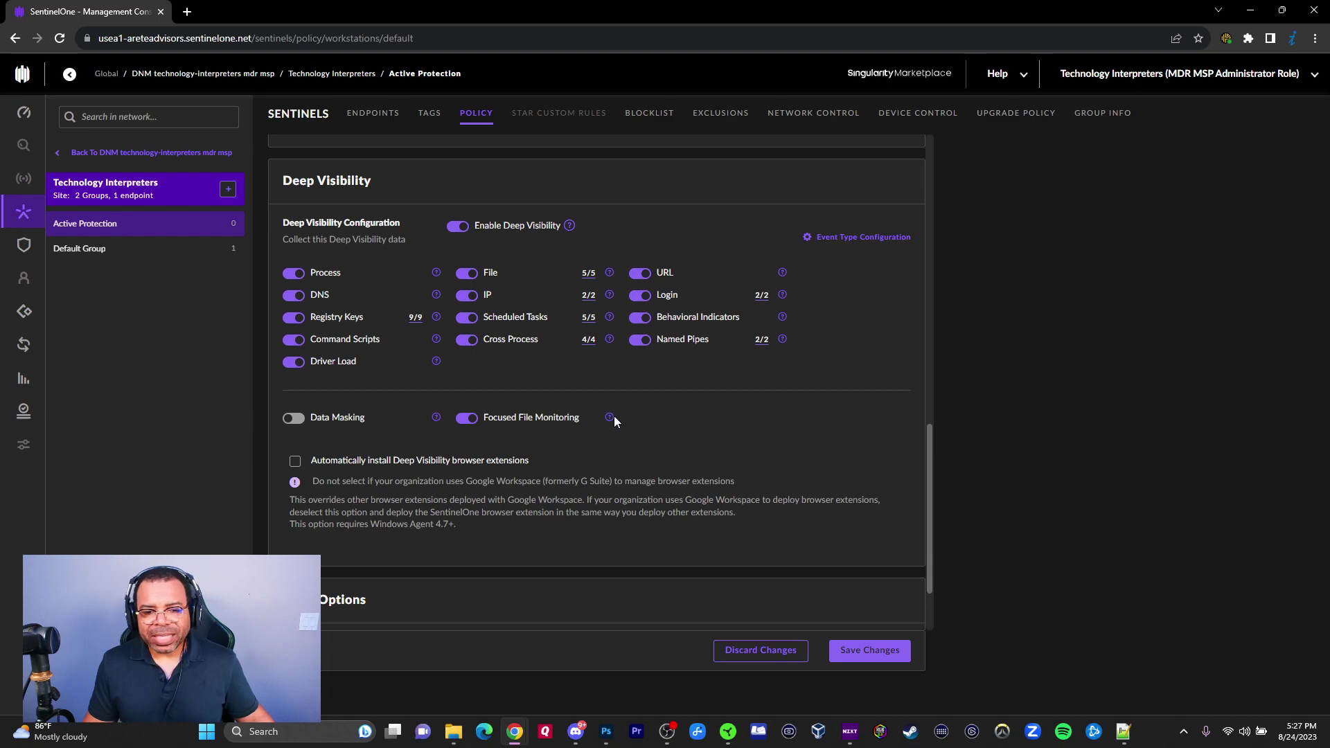
{"action": "mouse_move", "coordinate": [611, 418]}
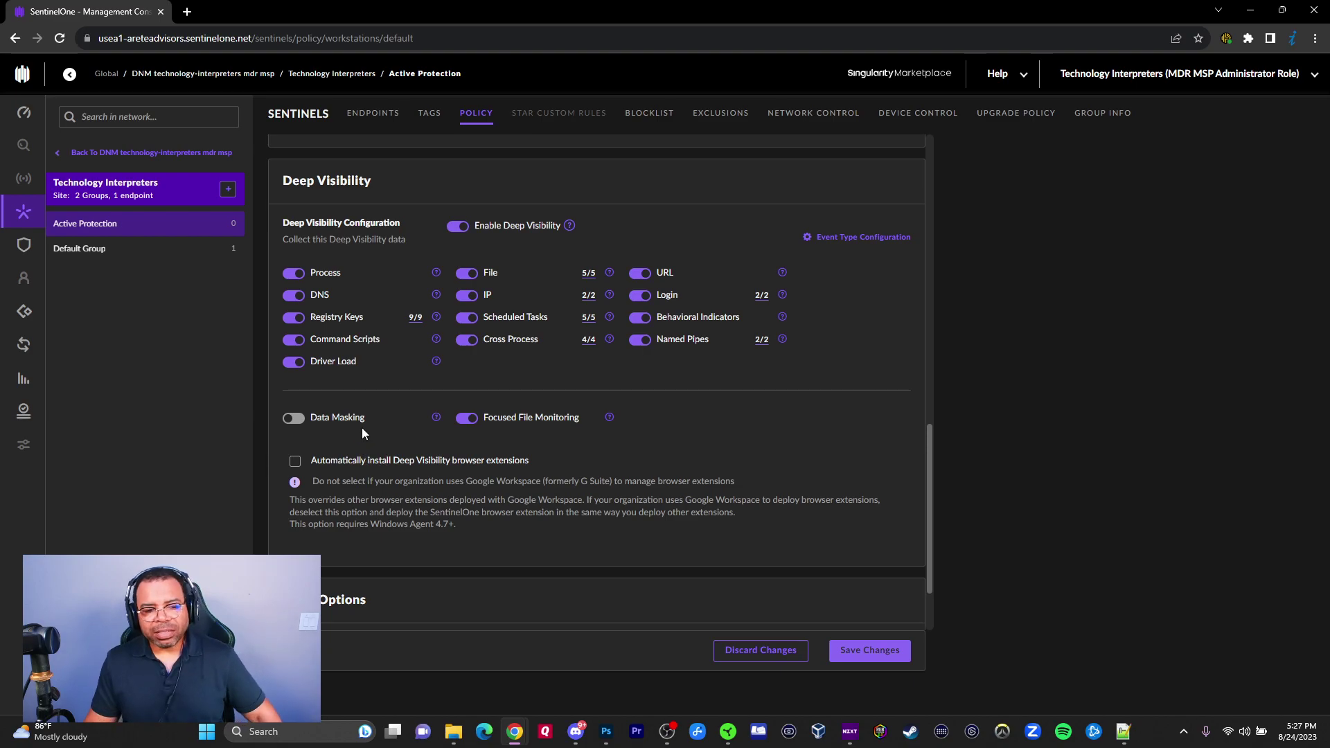
{"action": "mouse_move", "coordinate": [437, 420]}
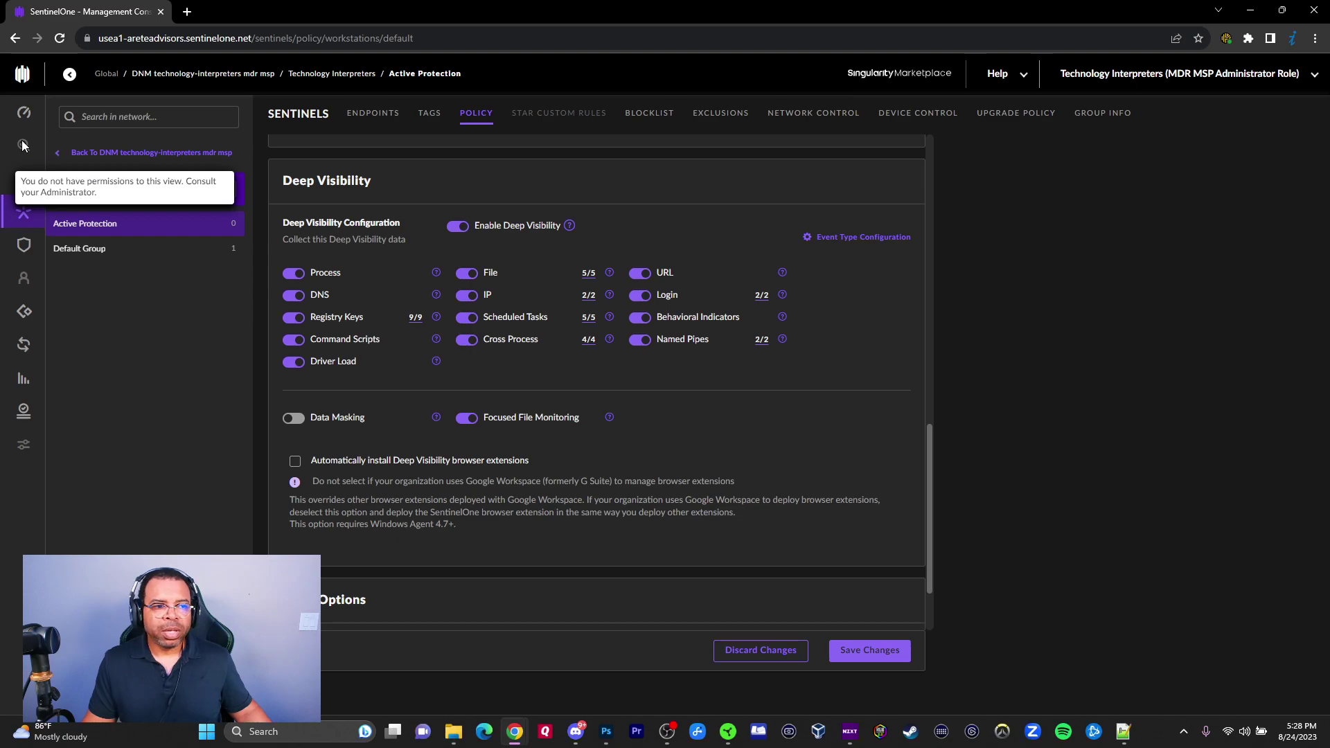
Step: Switch off the 21-day Auto decommission toggle under More Options, then save and confirm the policy
{"action": "scroll", "coordinate": [597, 597], "scroll_direction": "down", "scroll_amount": 1}
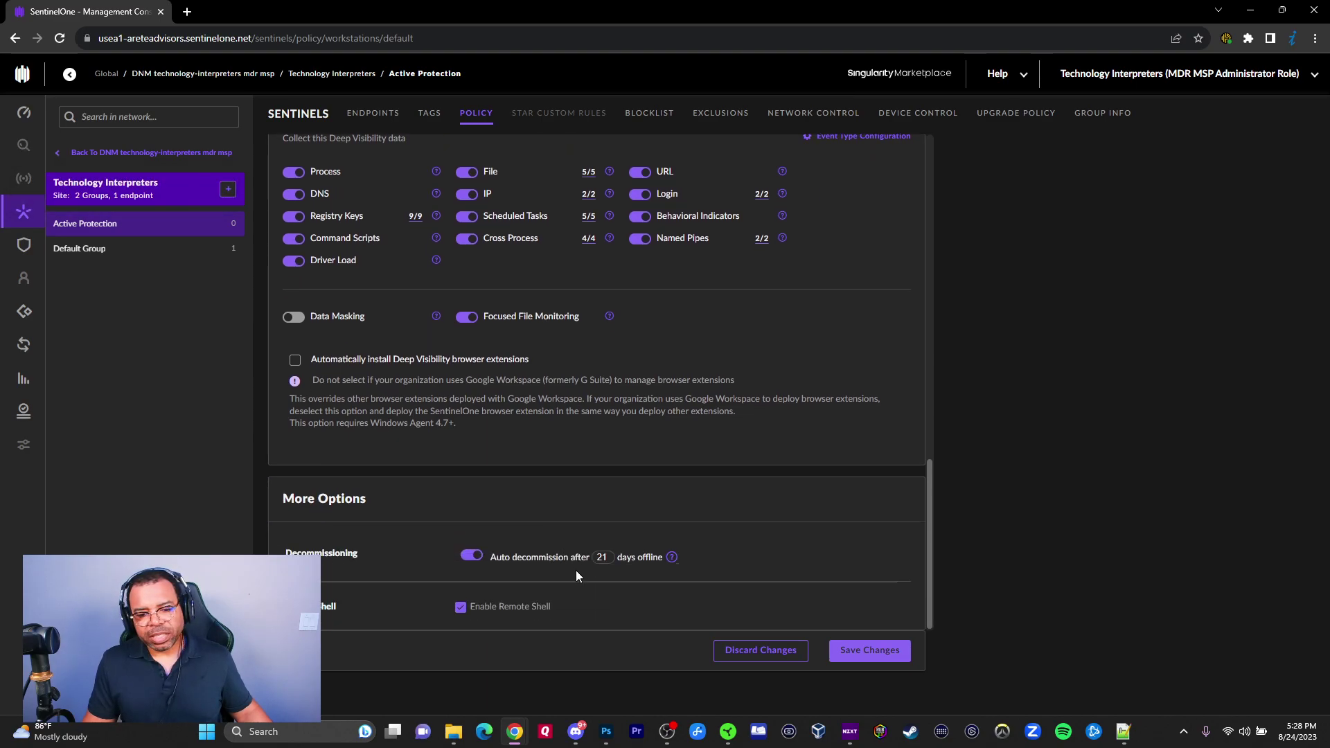
{"action": "left_click", "coordinate": [472, 555]}
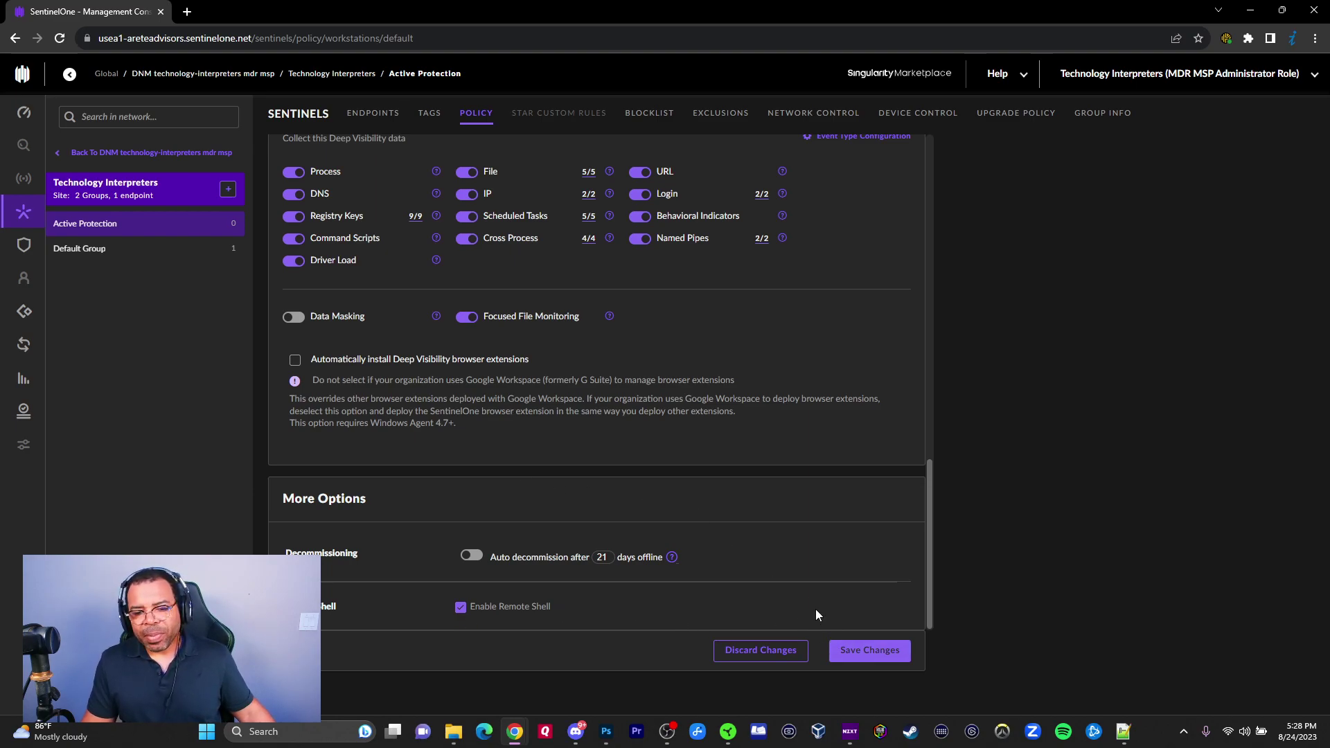
{"action": "left_click", "coordinate": [876, 648]}
{"action": "left_click", "coordinate": [658, 407]}
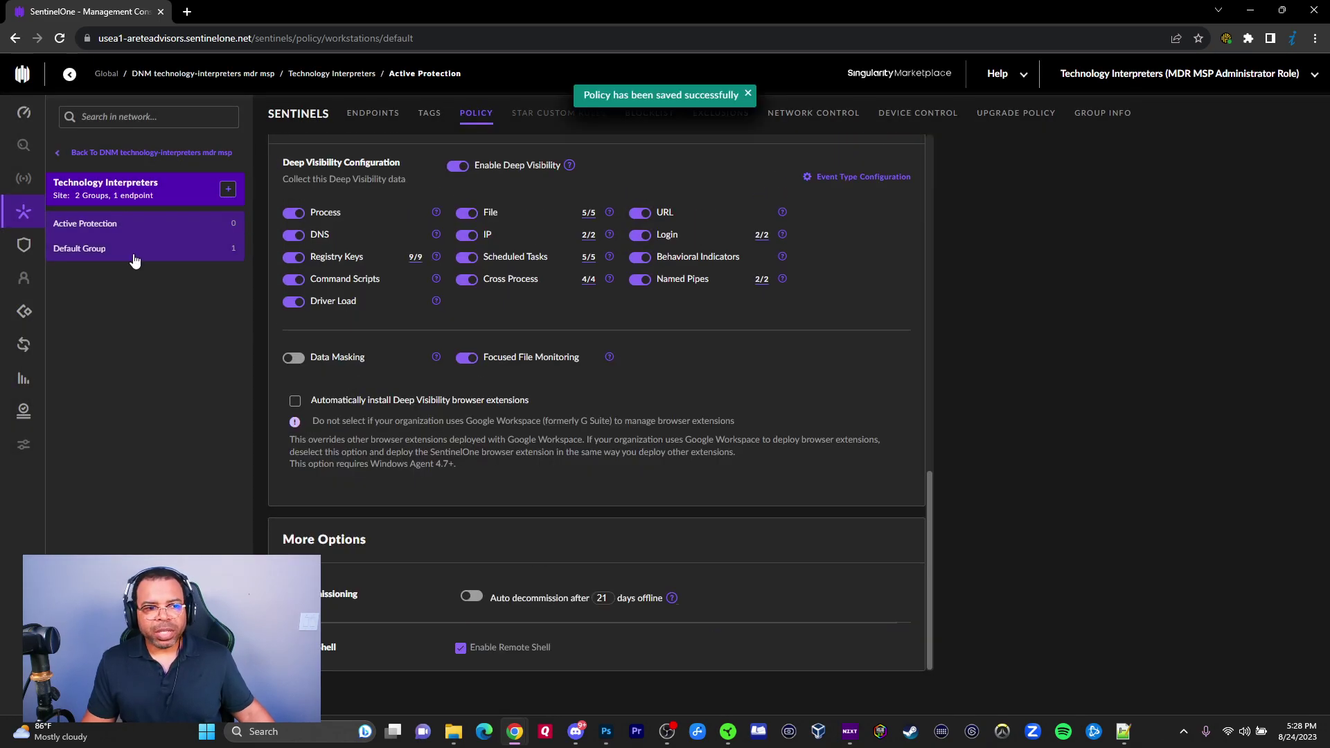
Step: Show the Sentinels endpoint list for Default Group
{"action": "left_click", "coordinate": [23, 212]}
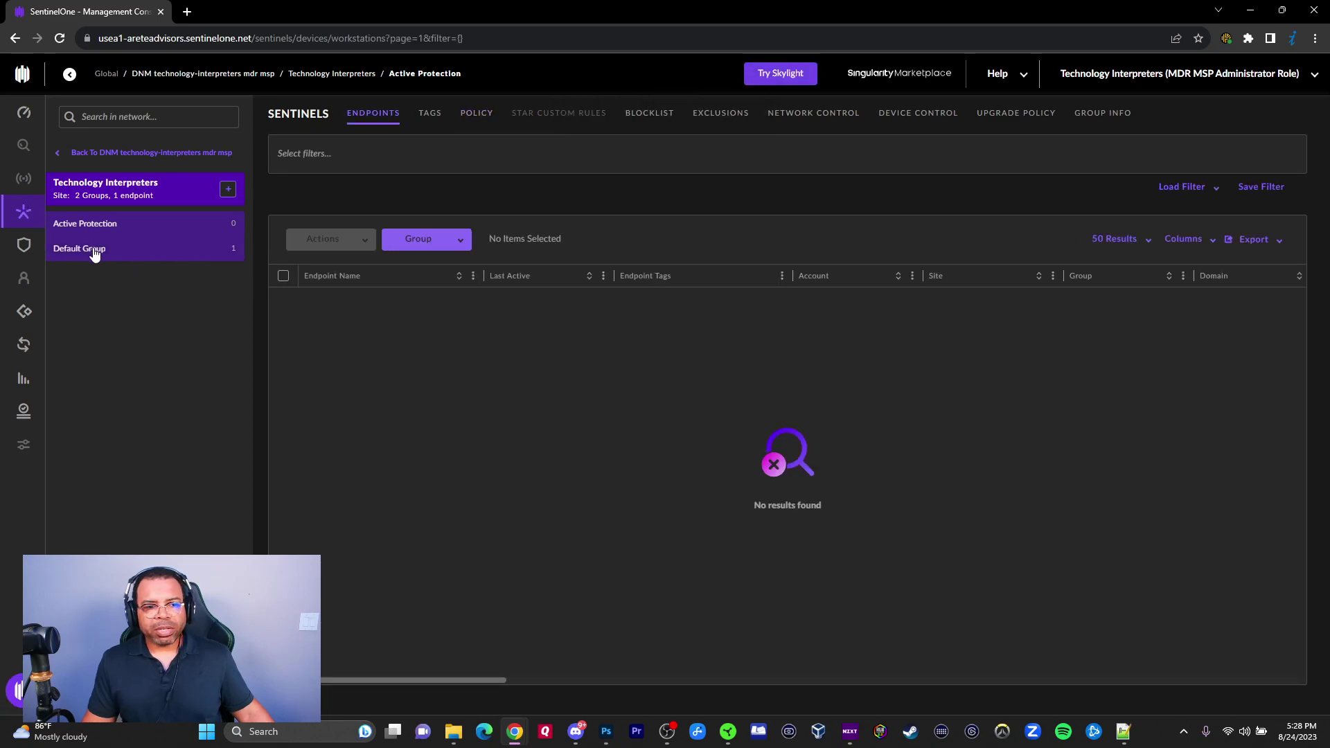
{"action": "left_click", "coordinate": [478, 112]}
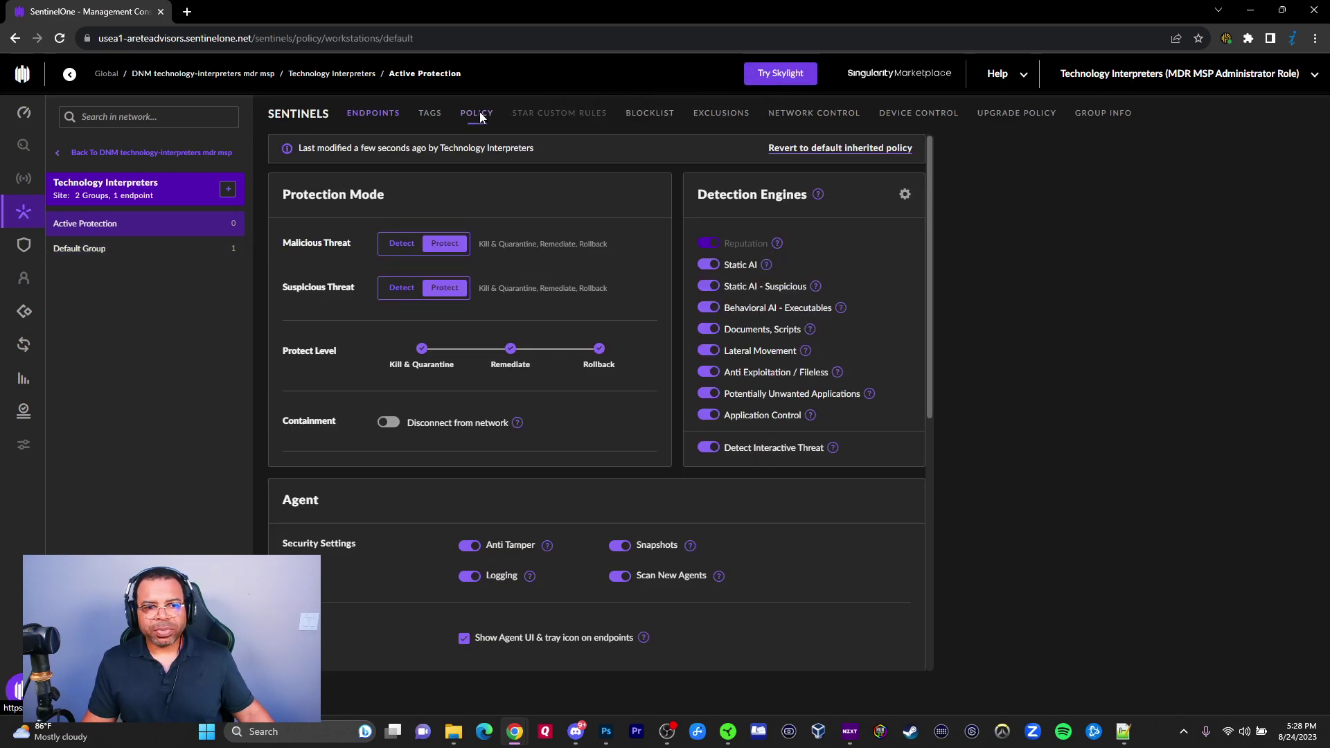
{"action": "left_click", "coordinate": [386, 116]}
{"action": "left_click", "coordinate": [120, 252]}
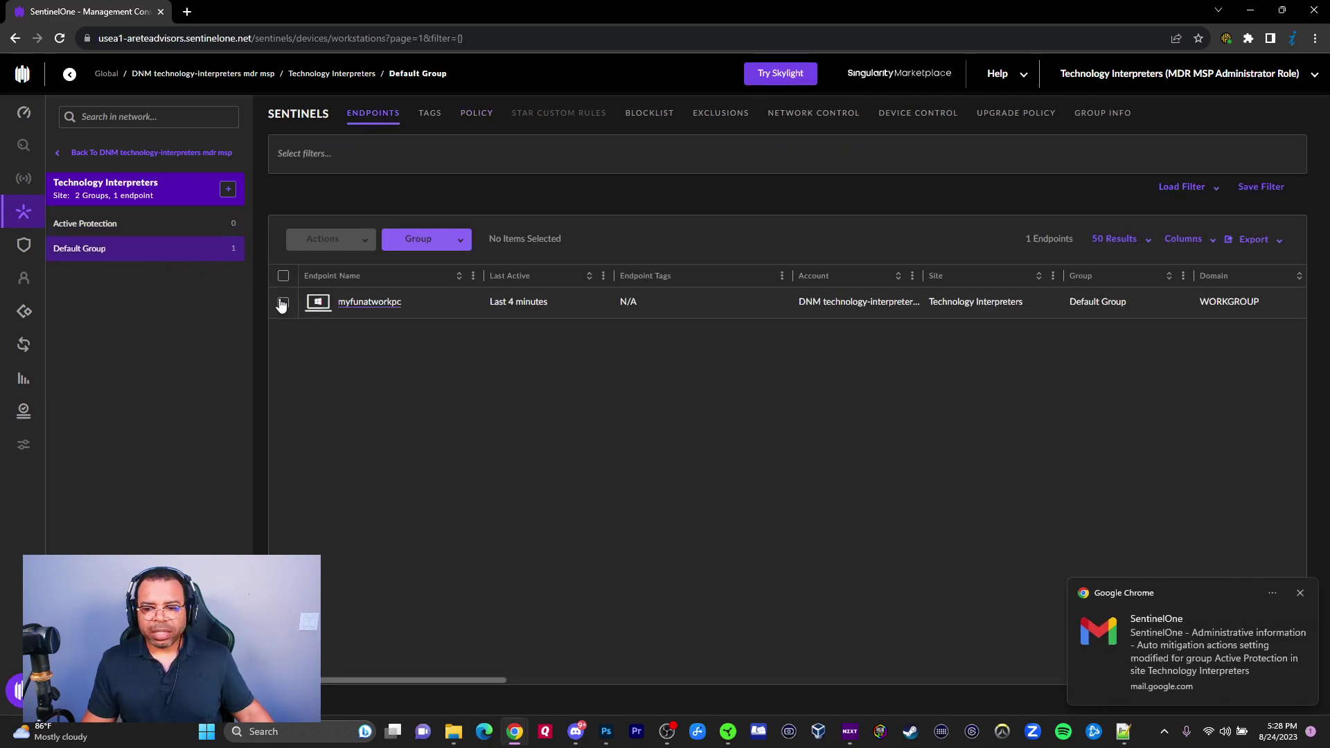
Step: Move myfunatworkpc to the Active Protection group via Group > Move to Group
{"action": "left_click", "coordinate": [283, 302]}
{"action": "left_click", "coordinate": [339, 243]}
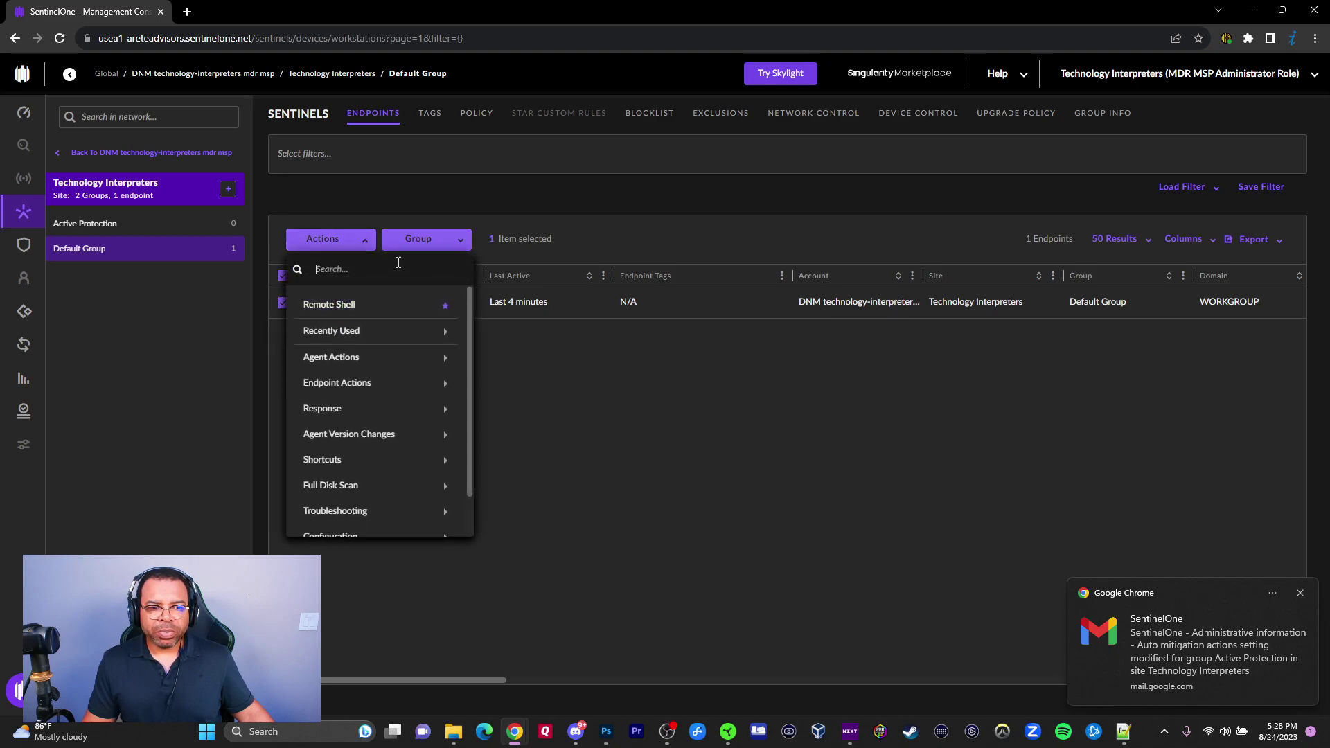
{"action": "left_click", "coordinate": [417, 239]}
{"action": "left_click", "coordinate": [418, 300]}
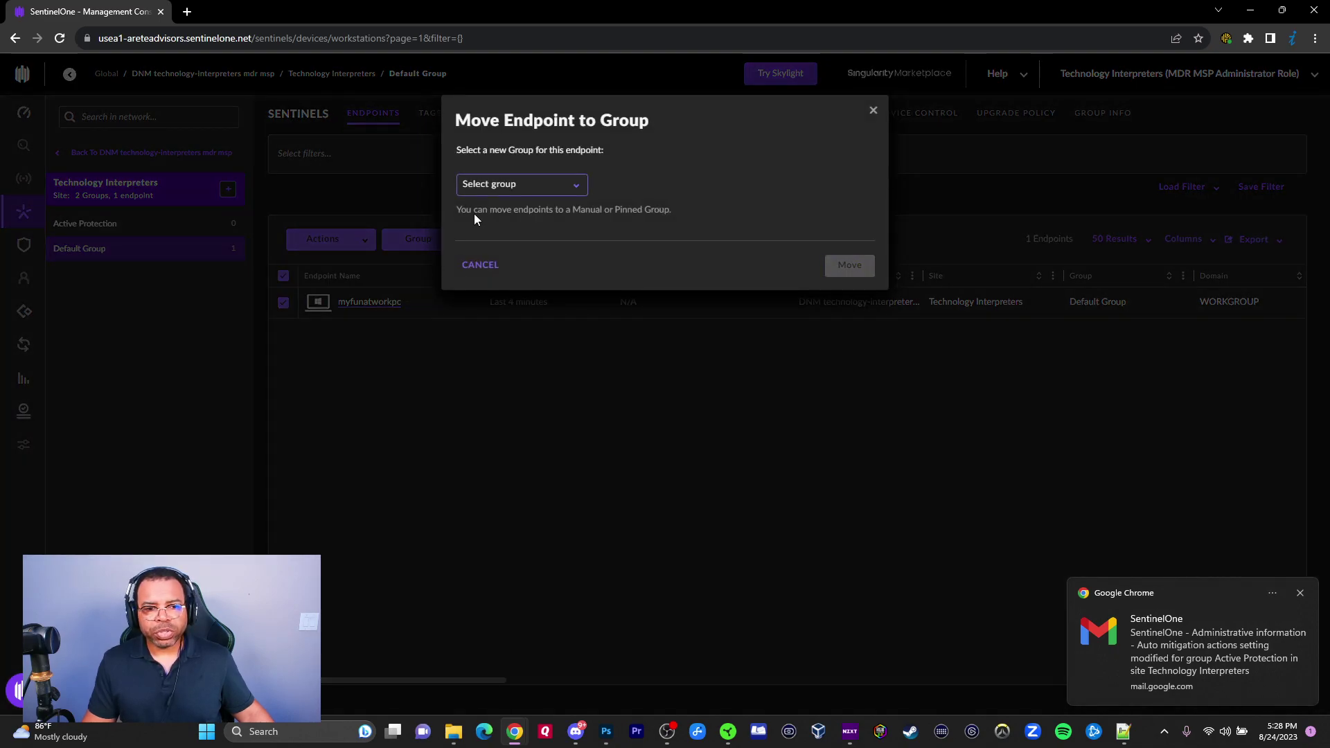
{"action": "left_click", "coordinate": [498, 183]}
{"action": "left_click", "coordinate": [510, 248]}
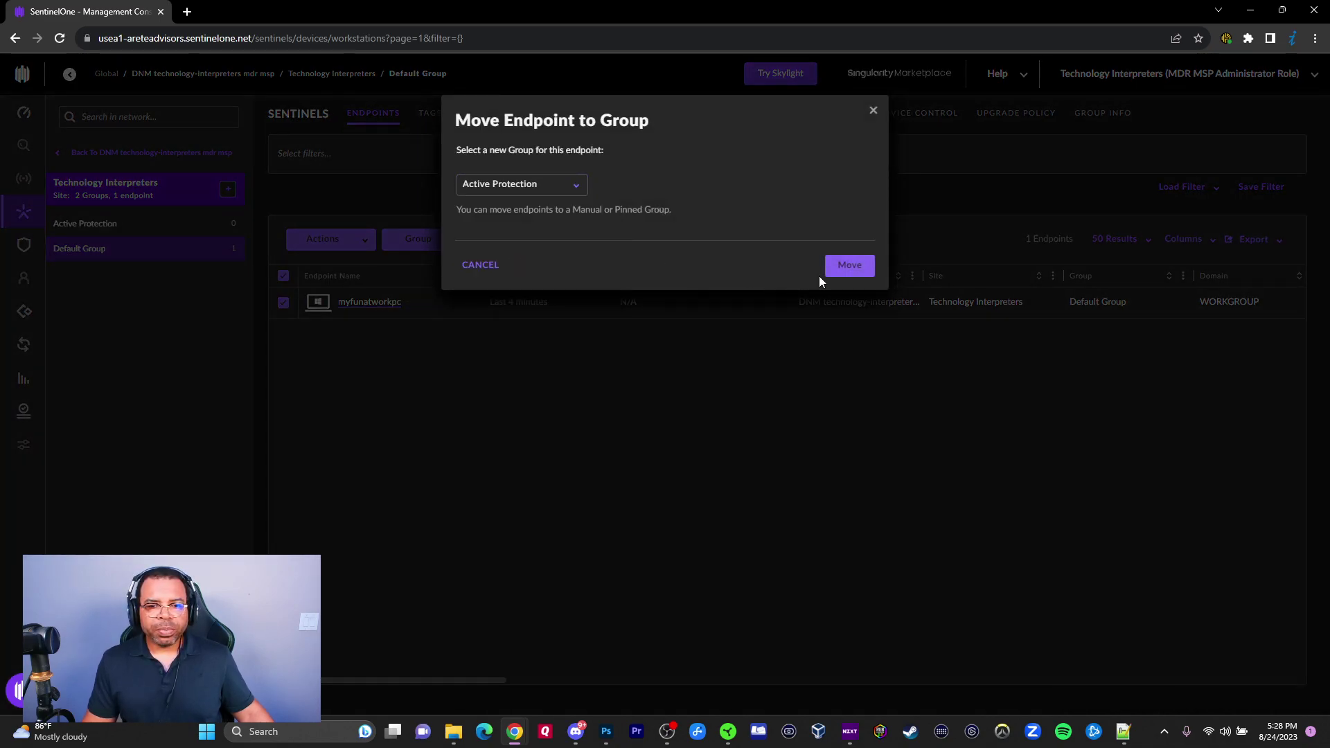
{"action": "left_click", "coordinate": [840, 268]}
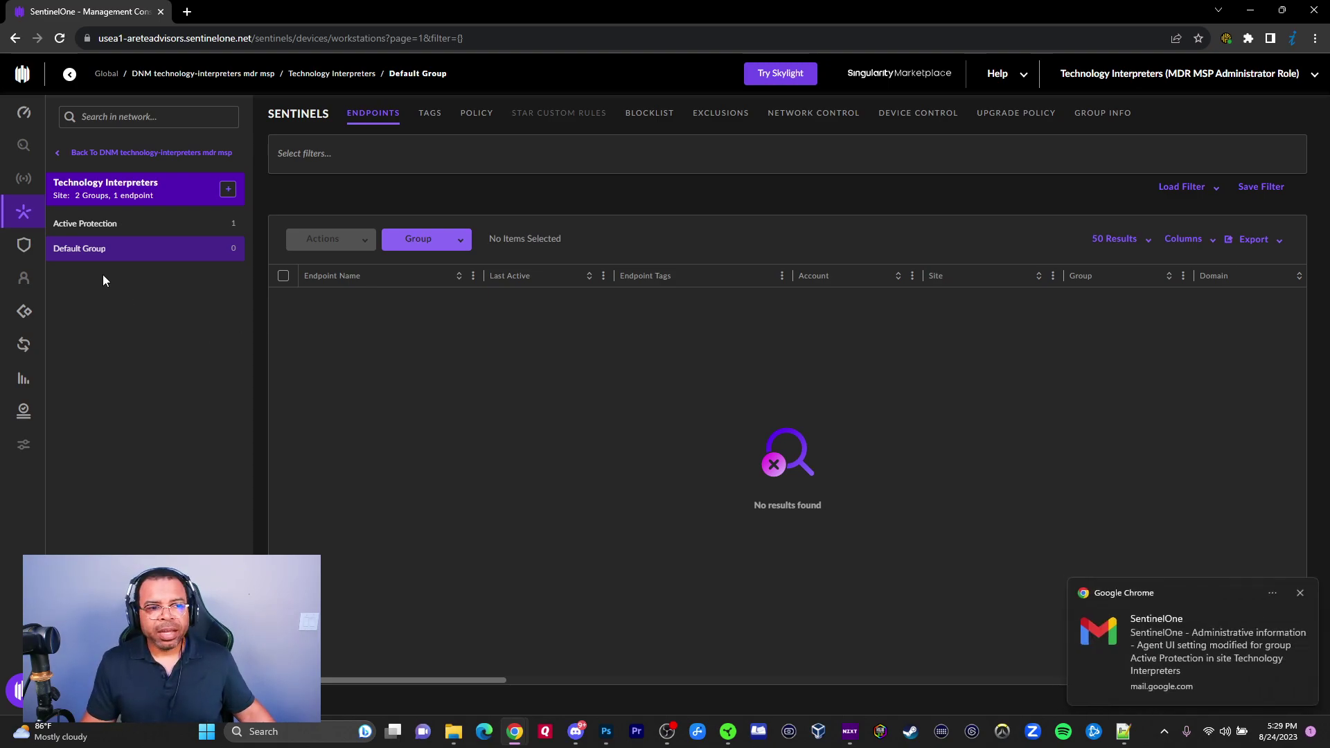
Step: Open myfunatworkpc's details in Active Protection and bring up its Actions > Response submenu
{"action": "left_click", "coordinate": [129, 224]}
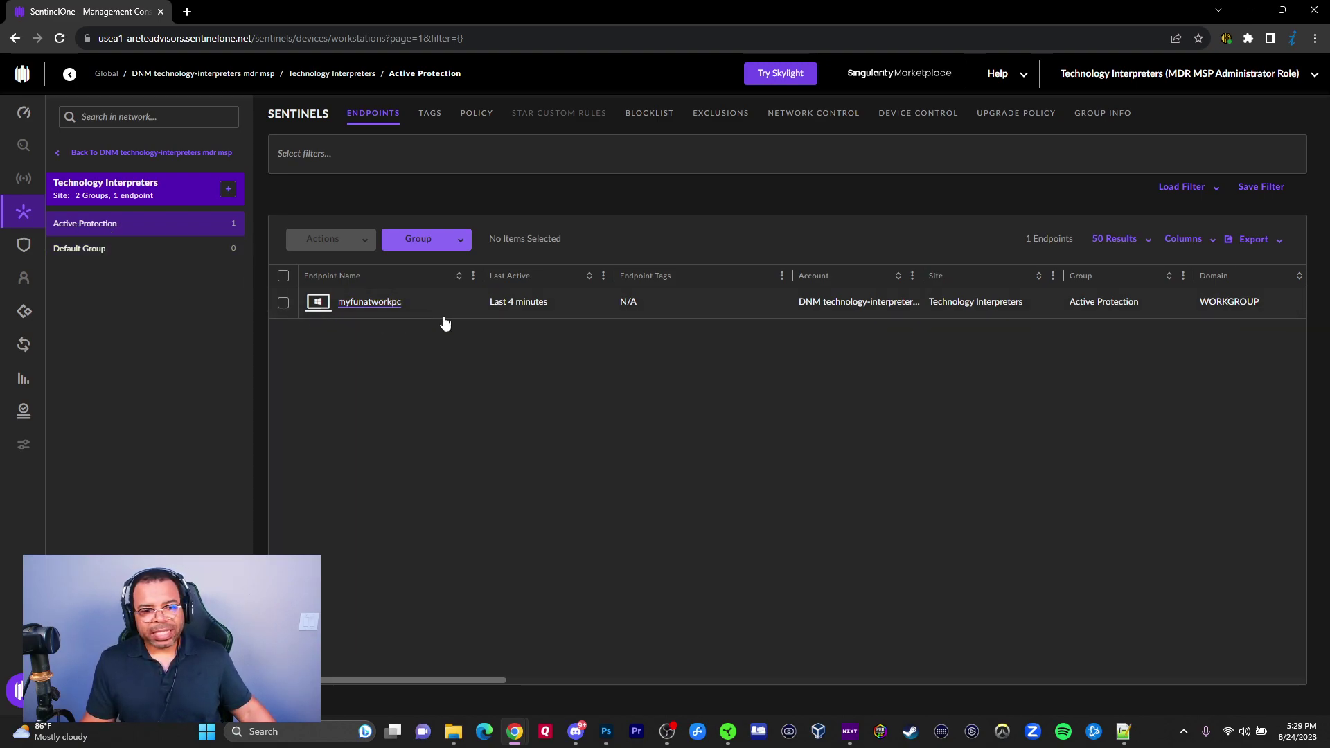
{"action": "left_click", "coordinate": [360, 307]}
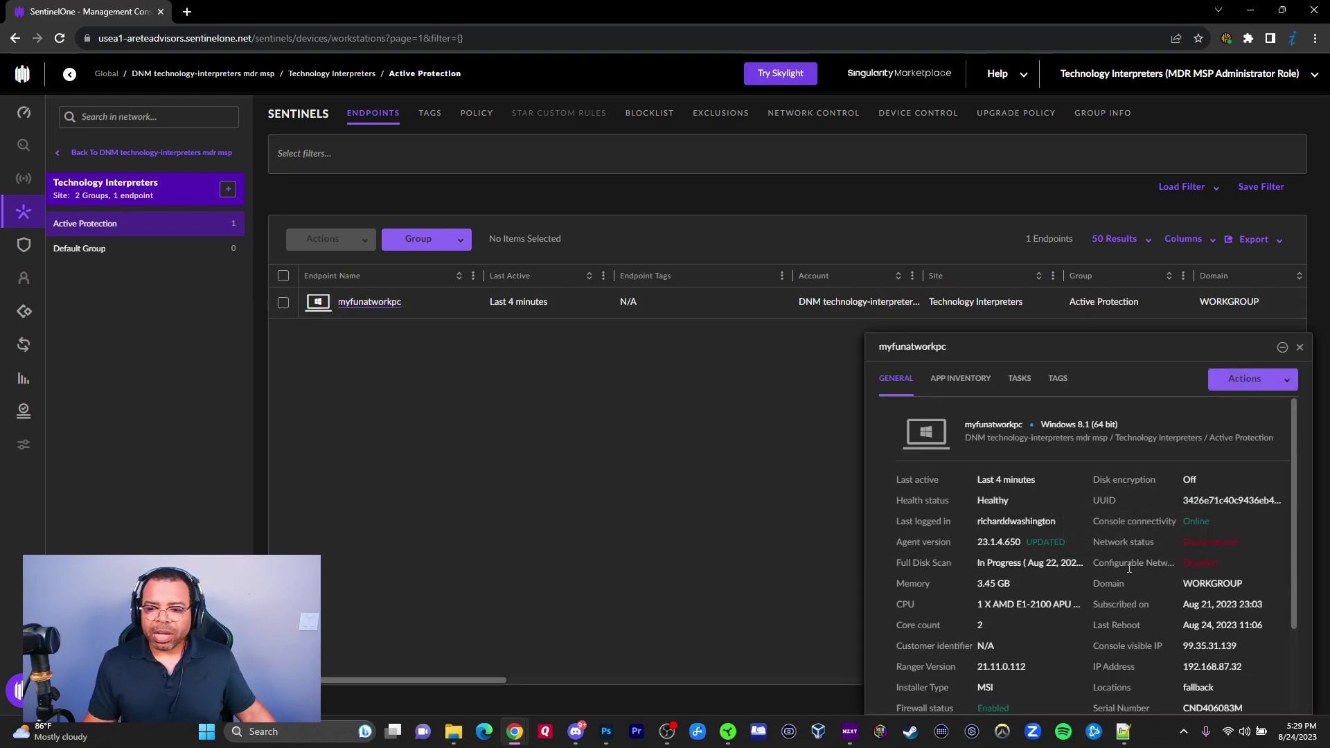
{"action": "scroll", "coordinate": [1135, 561], "scroll_direction": "down", "scroll_amount": 2}
{"action": "left_click", "coordinate": [1242, 383]}
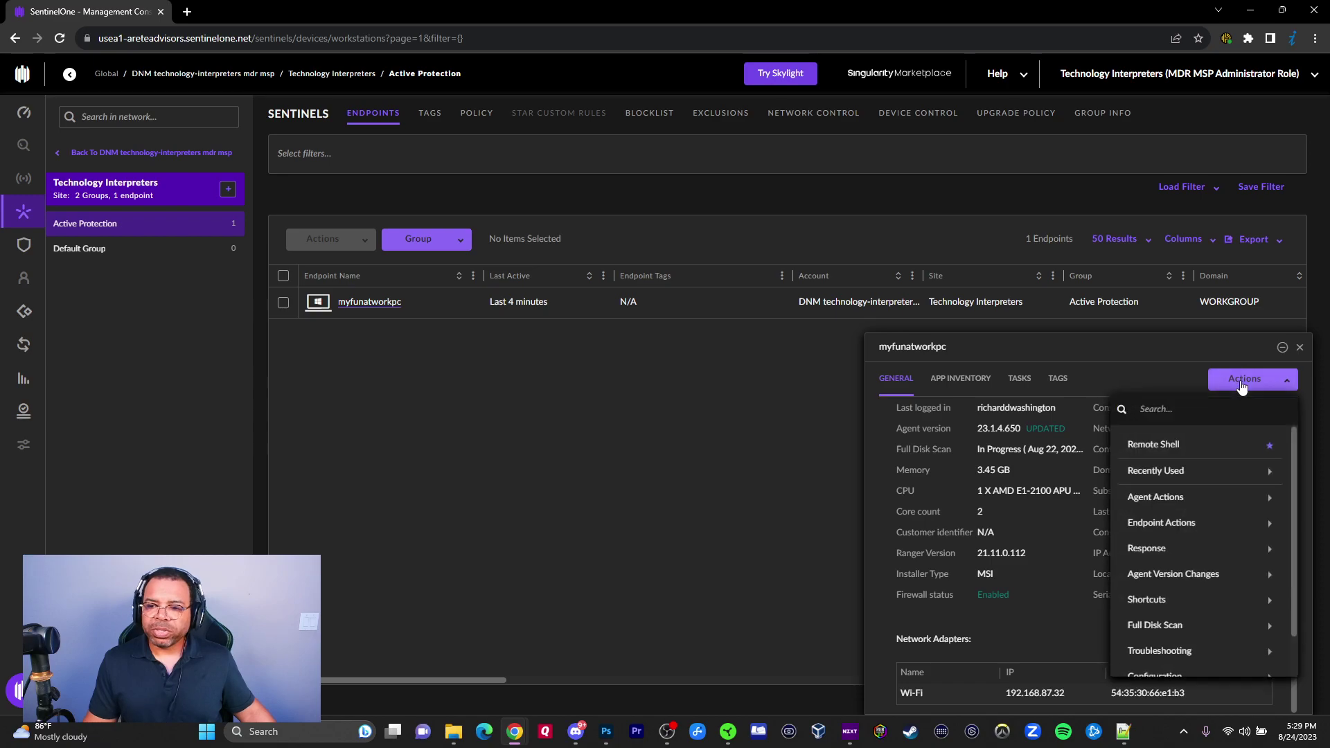
{"action": "mouse_move", "coordinate": [1169, 516]}
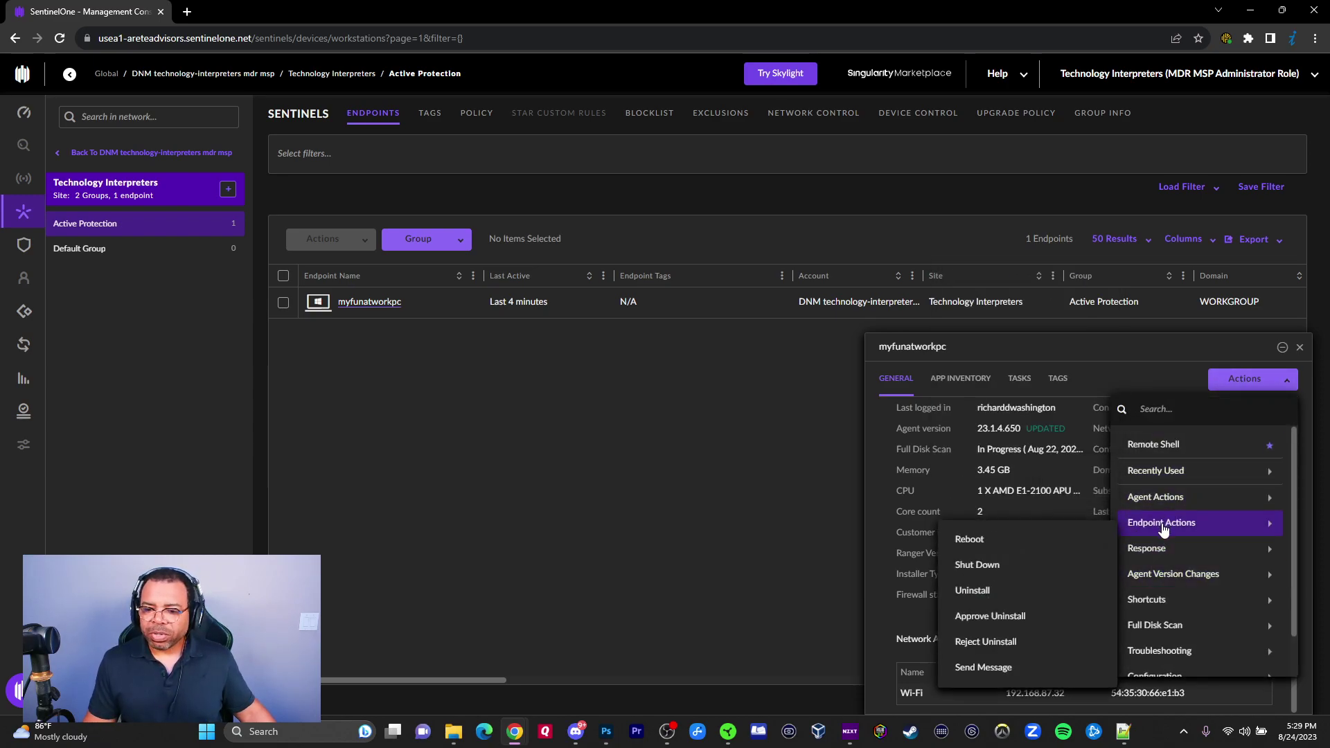
{"action": "mouse_move", "coordinate": [1168, 554]}
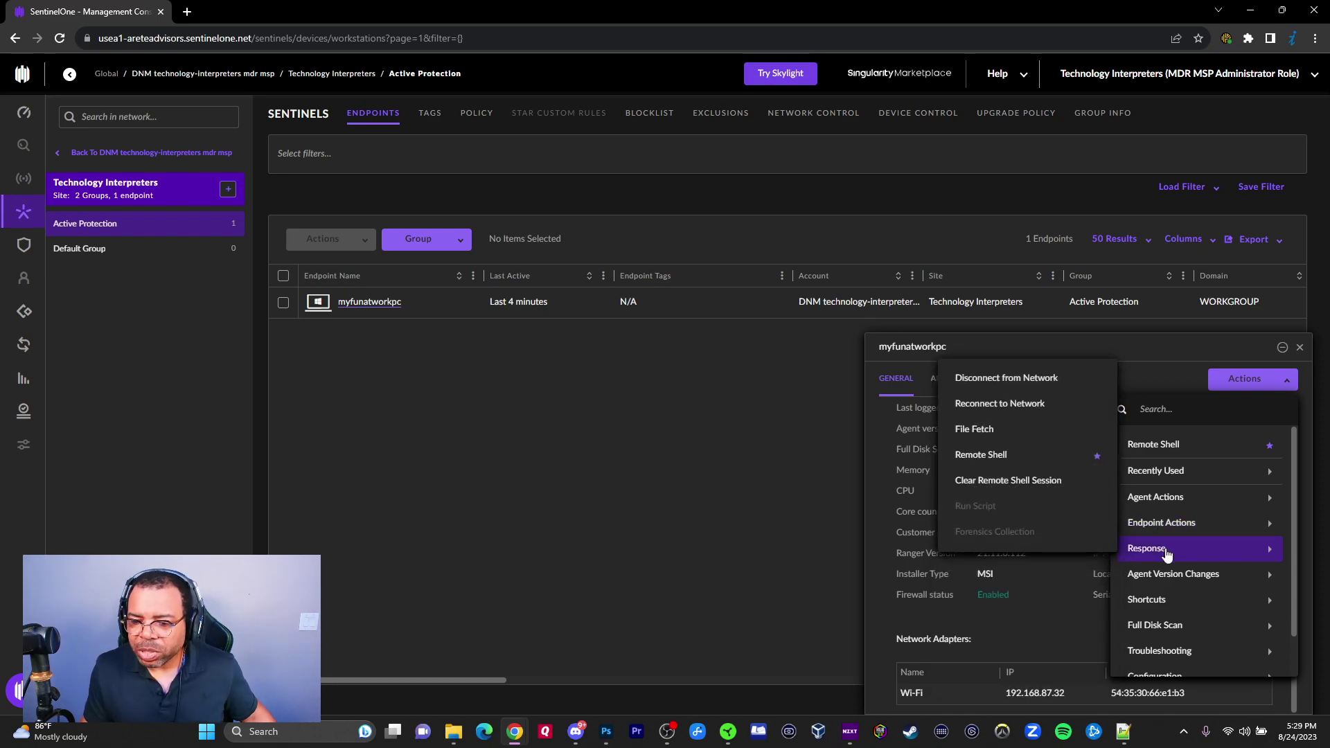
Step: Send myfunatworkpc the Reconnect to Network command and confirm it, leaving network status at Connecting
{"action": "left_click", "coordinate": [1003, 408]}
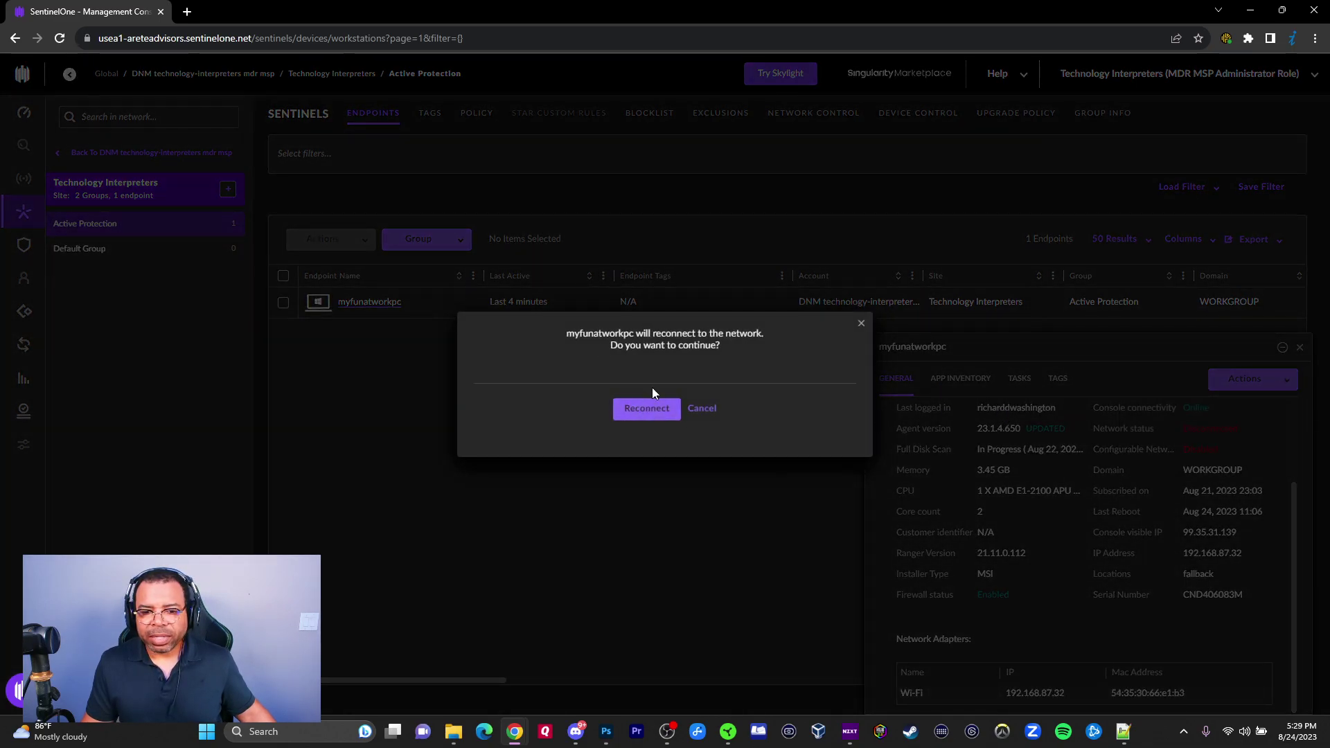
{"action": "left_click", "coordinate": [860, 323]}
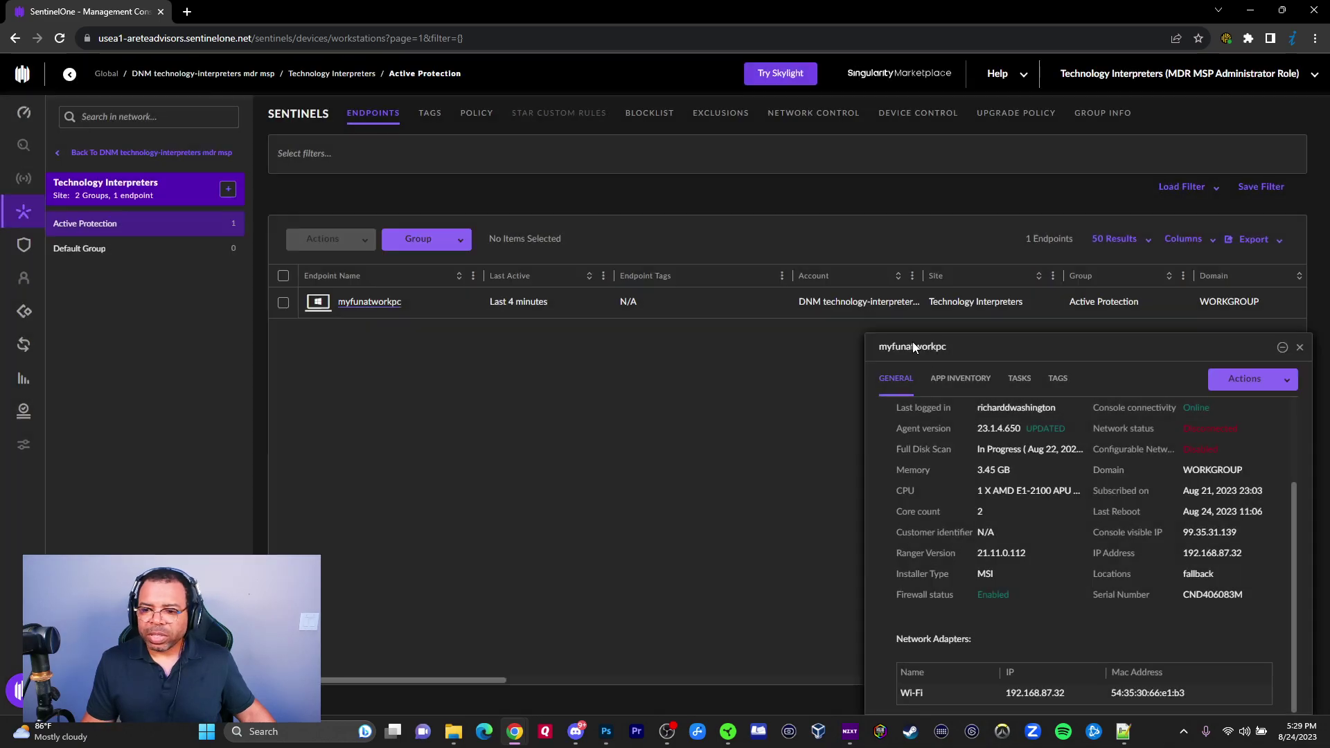
{"action": "left_click_drag", "start_coordinate": [1117, 433], "coordinate": [1213, 450]}
{"action": "left_click", "coordinate": [1234, 386]}
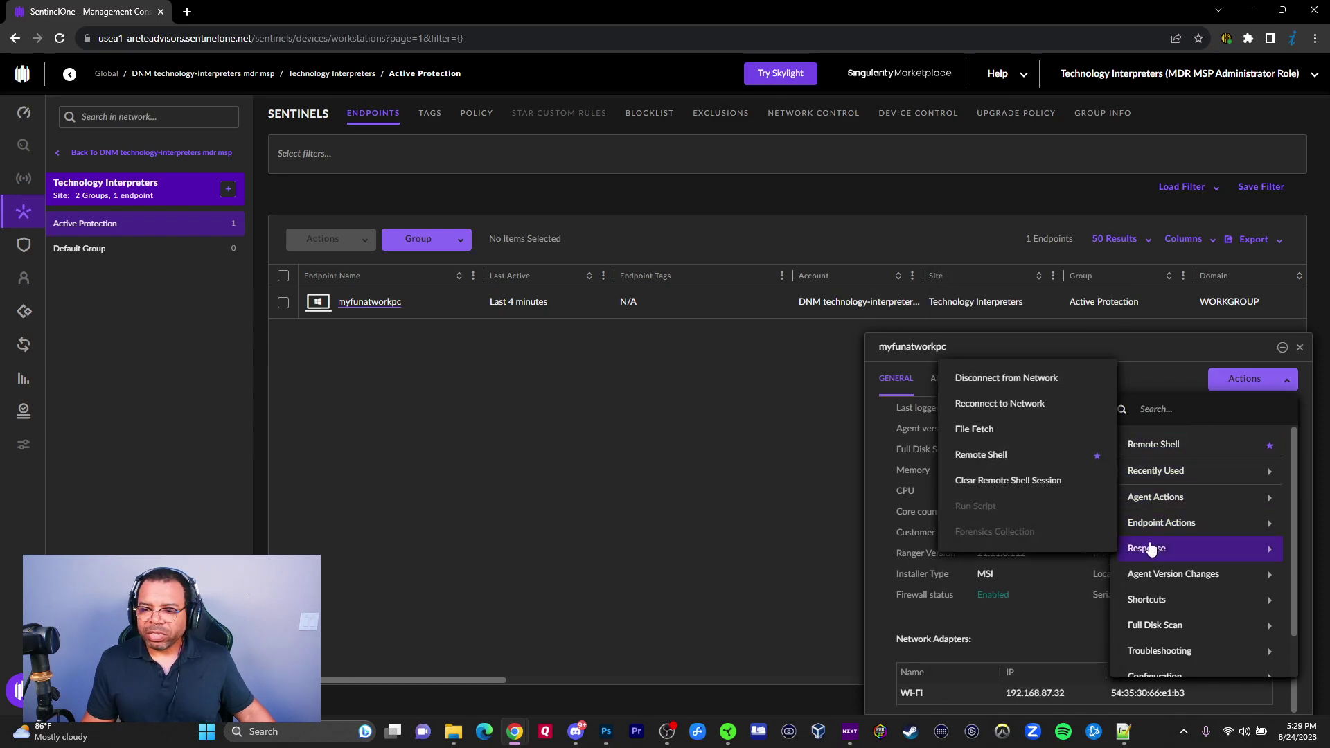
{"action": "left_click", "coordinate": [1001, 403]}
{"action": "left_click", "coordinate": [644, 408]}
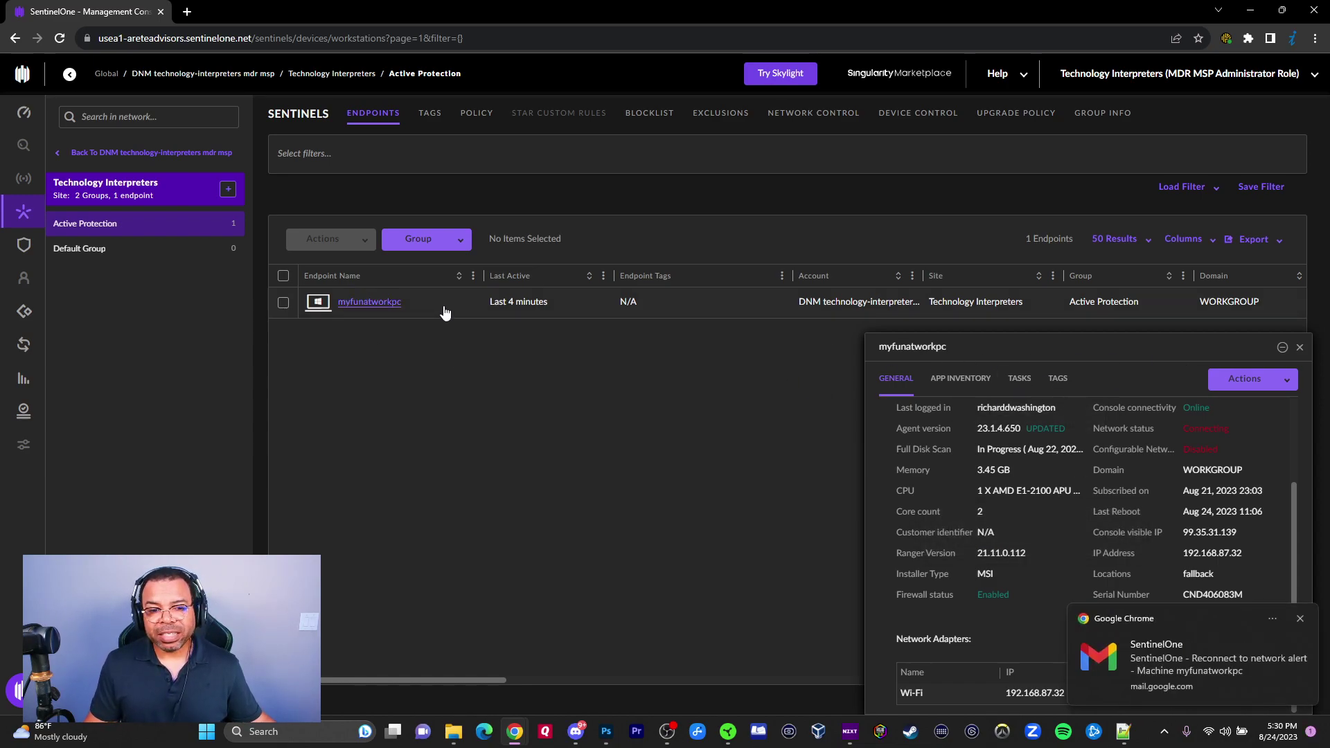
{"action": "mouse_move", "coordinate": [519, 308]}
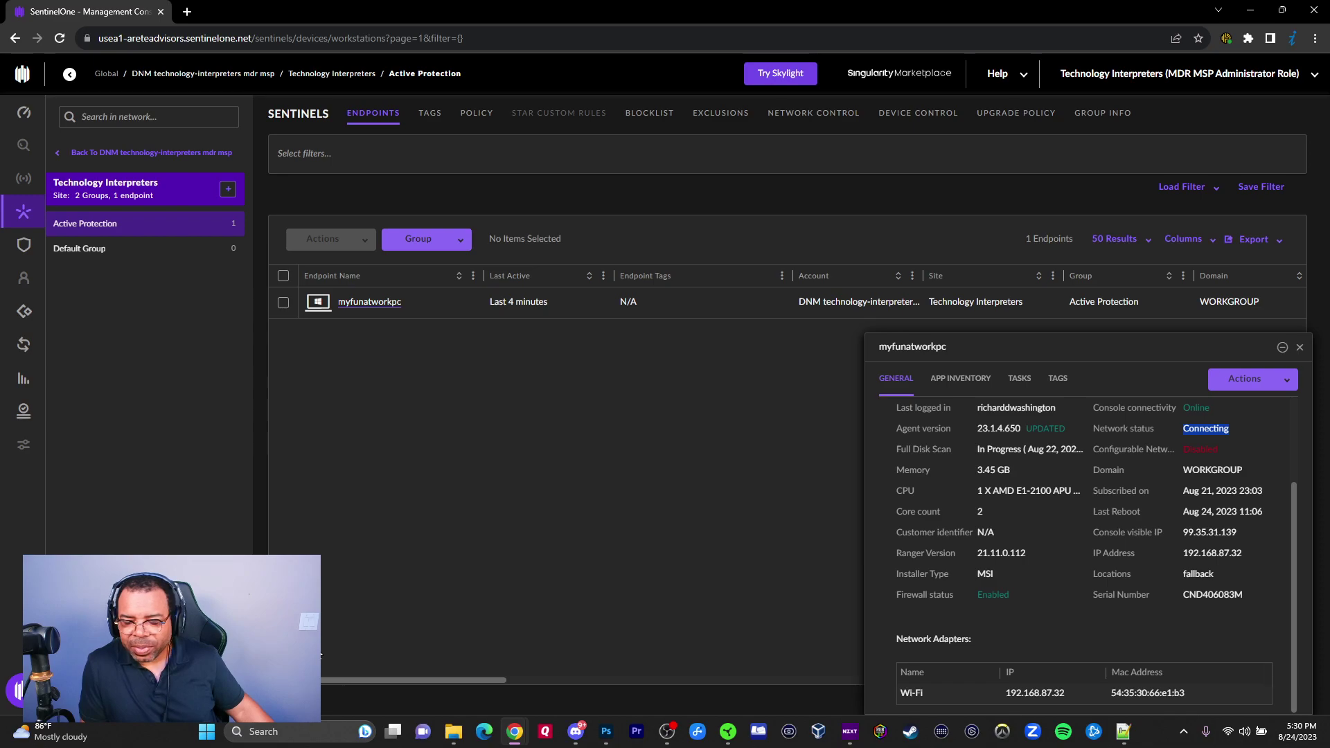
Step: Clear the highlighted network status text in myfunatworkpc's details panel
{"action": "left_click", "coordinate": [1099, 538]}
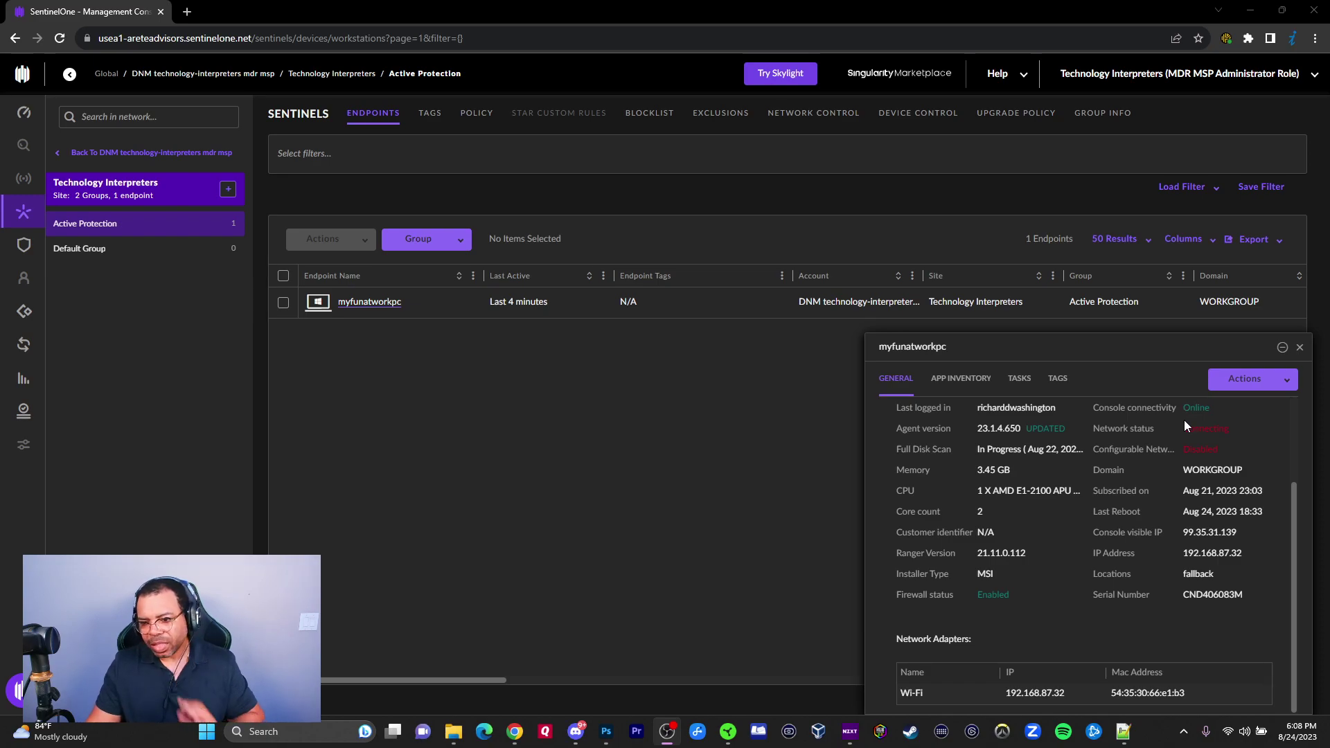
Step: Open myfunatworkpc's Actions > Response menu, then close it without choosing any action
{"action": "left_click", "coordinate": [1246, 379]}
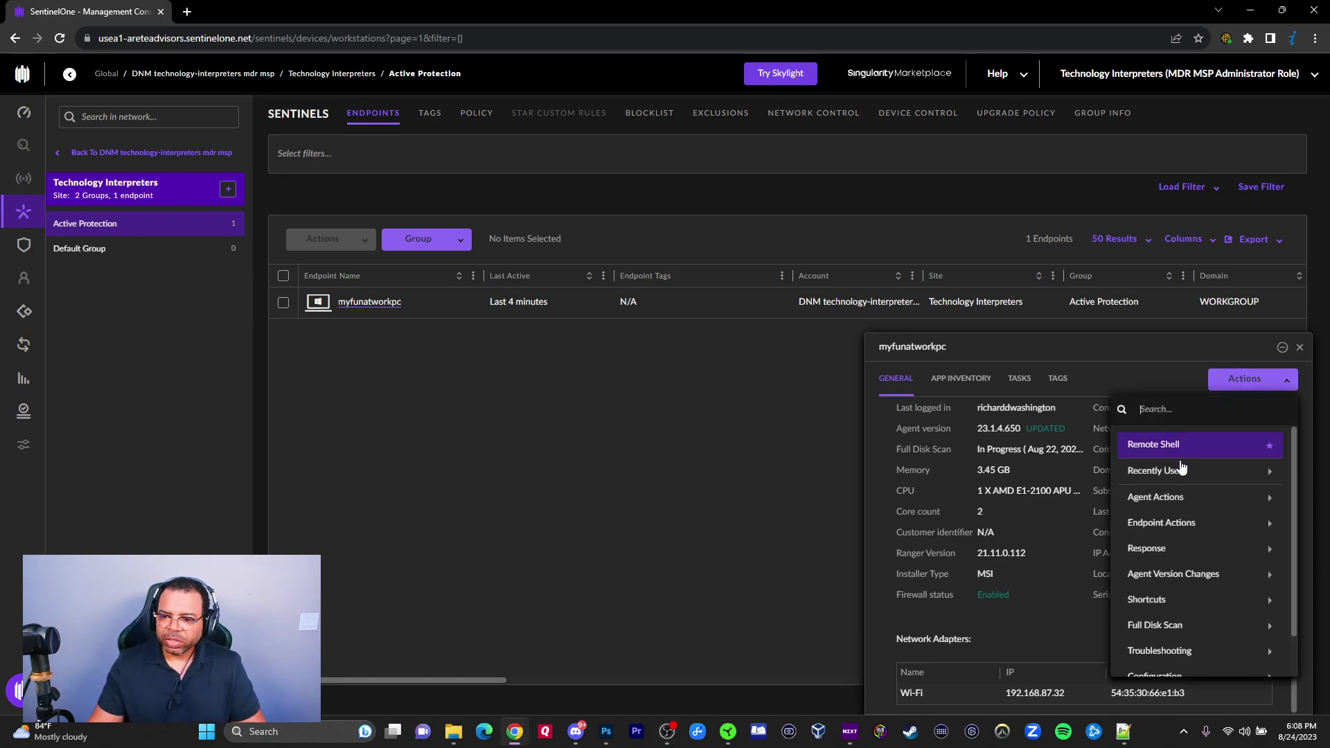
{"action": "mouse_move", "coordinate": [1162, 509]}
{"action": "mouse_move", "coordinate": [1155, 548]}
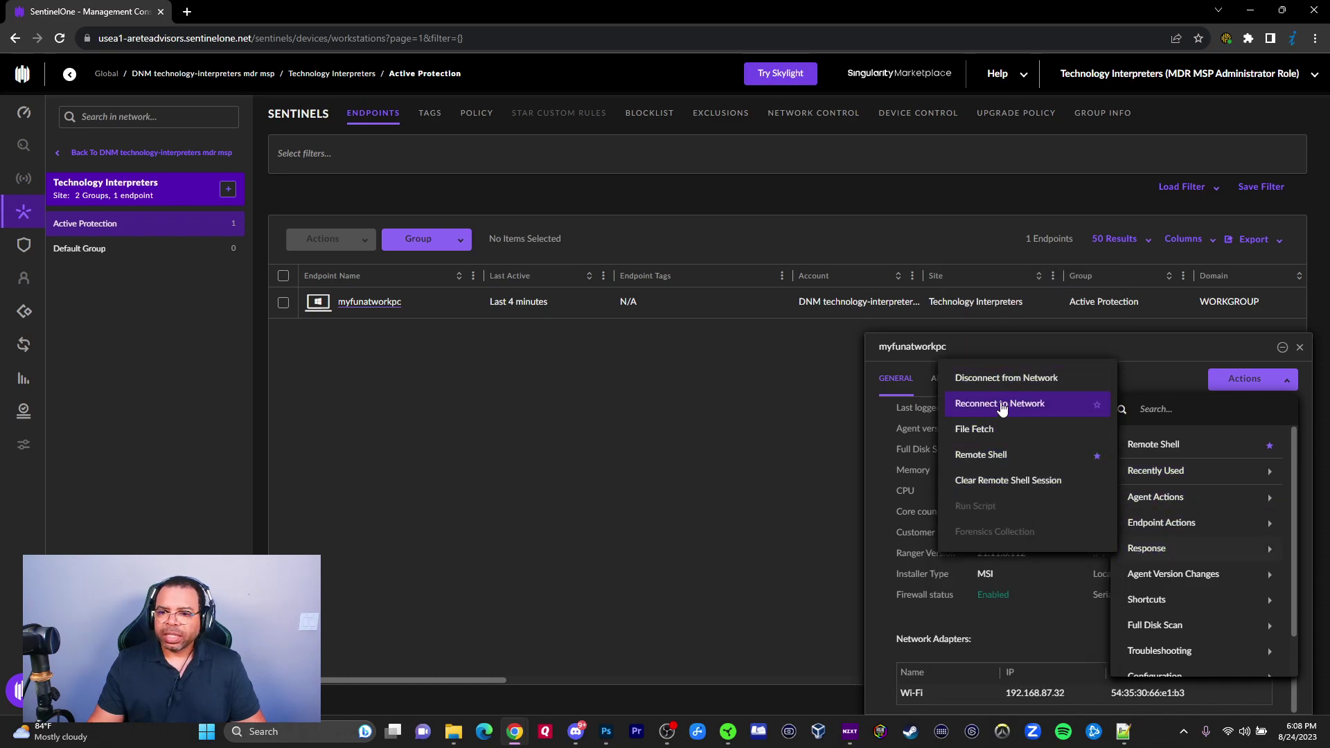
{"action": "left_click", "coordinate": [748, 413]}
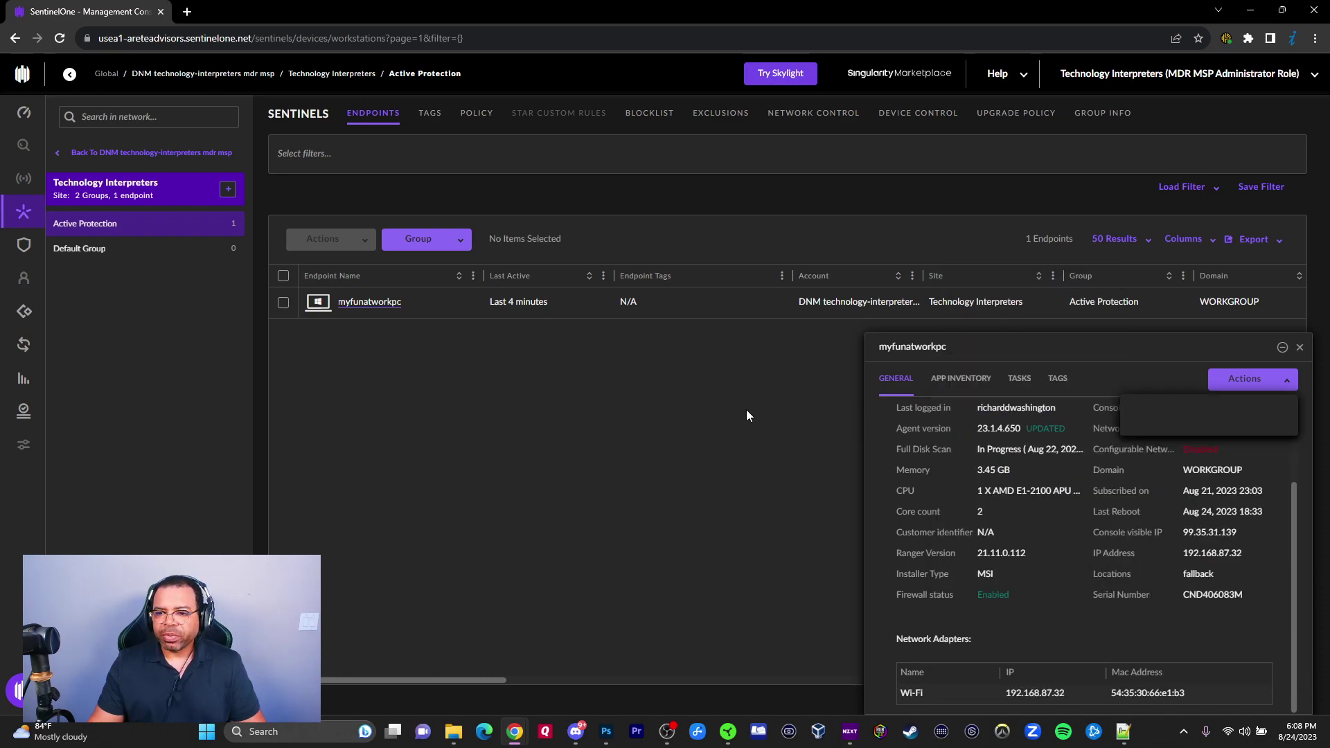